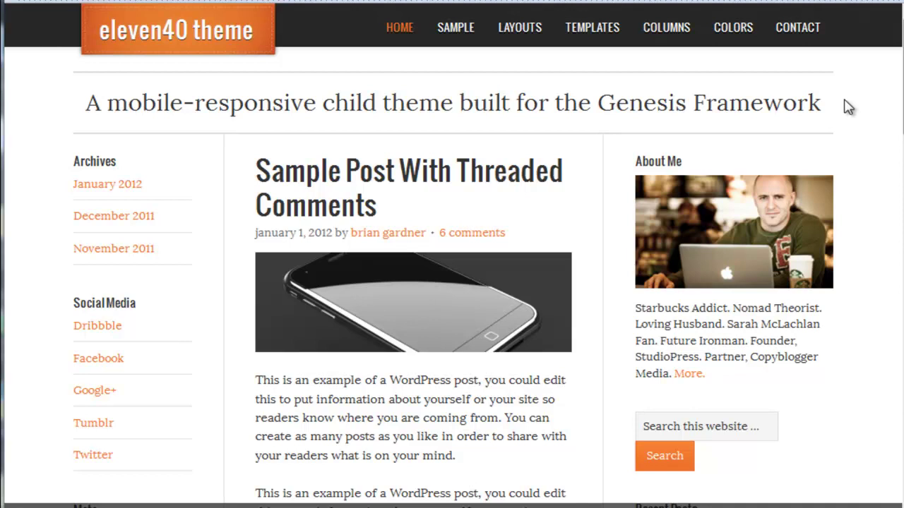
- Highlight the tagline briefly, then go to the Column Classes page via COLUMNS
{"action": "left_click_drag", "start_coordinate": [825, 105], "coordinate": [90, 90]}
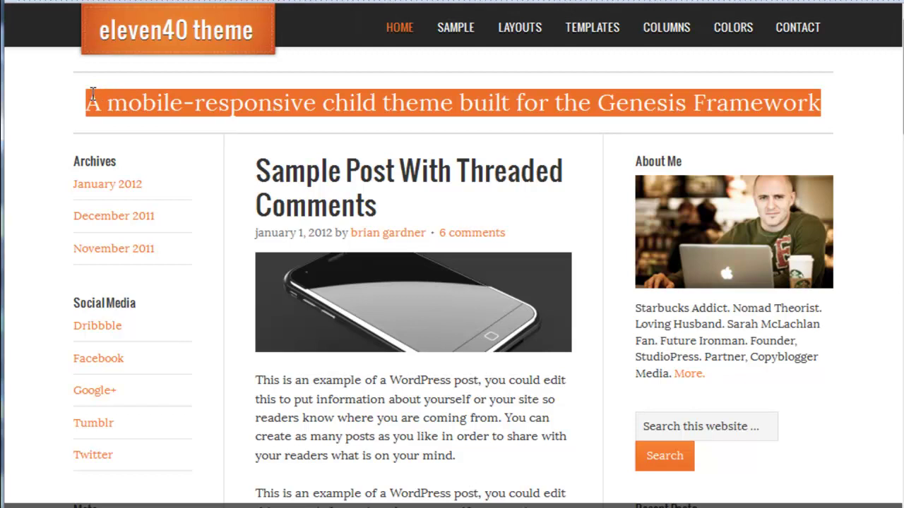
{"action": "left_click", "coordinate": [93, 103]}
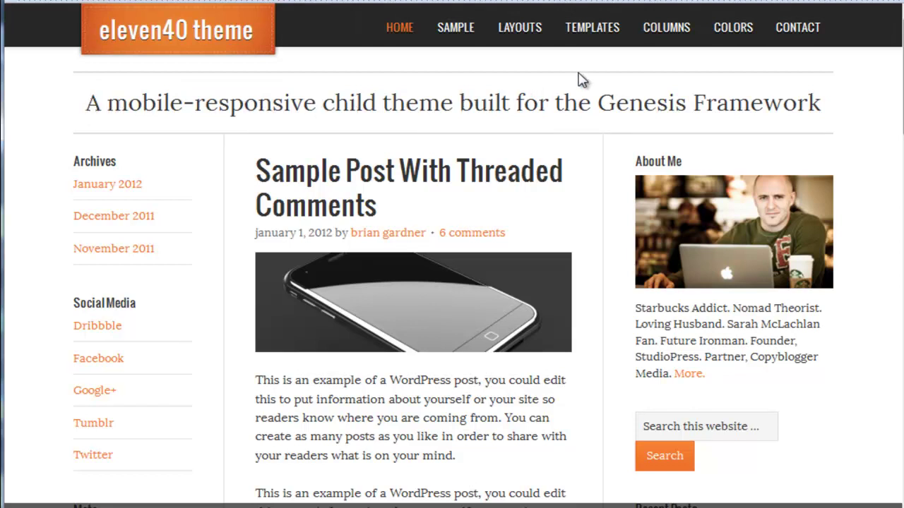
{"action": "left_click", "coordinate": [662, 39]}
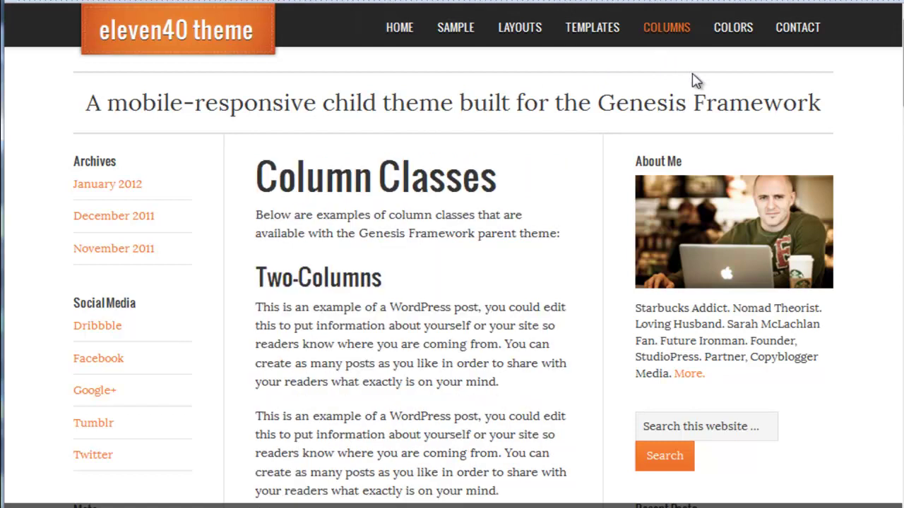
{"action": "mouse_move", "coordinate": [512, 51]}
- Preview the eleven40 site in another colour variant from the COLORS menu
{"action": "mouse_move", "coordinate": [750, 39]}
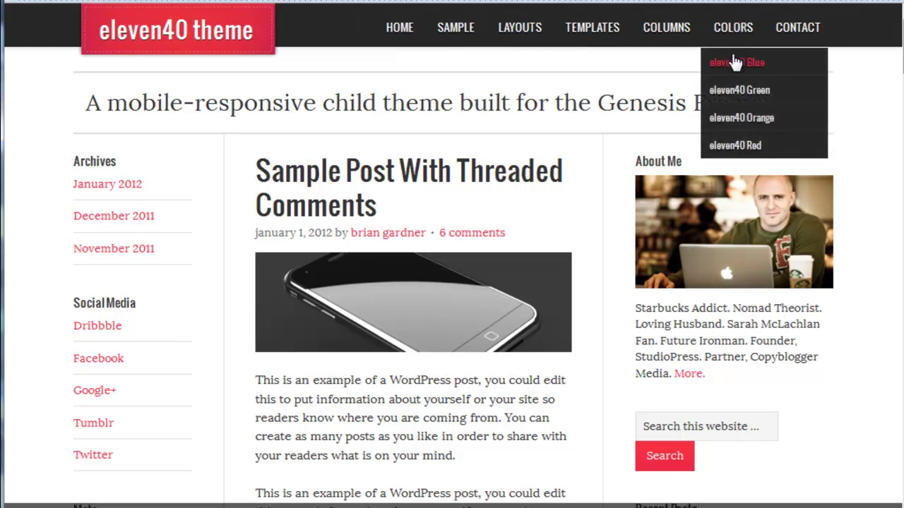
{"action": "left_click", "coordinate": [733, 91]}
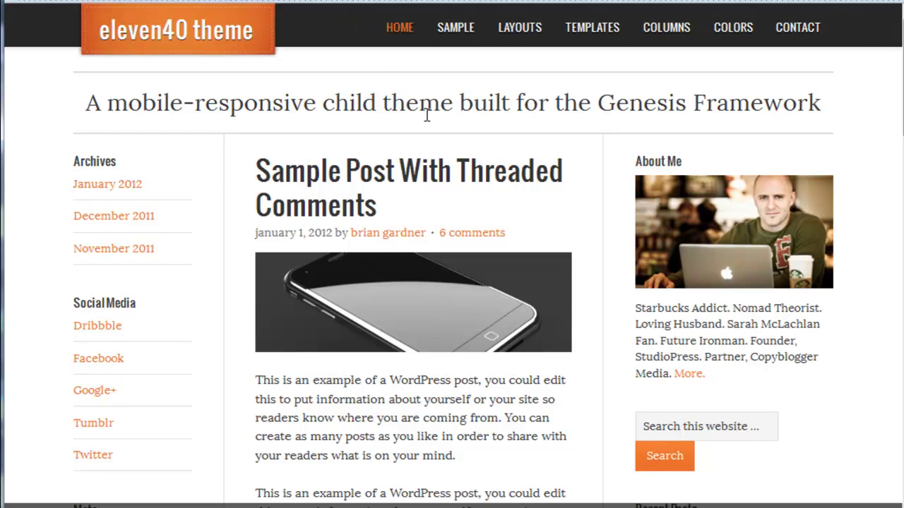
{"action": "scroll", "coordinate": [432, 141], "scroll_direction": "down", "scroll_amount": 7}
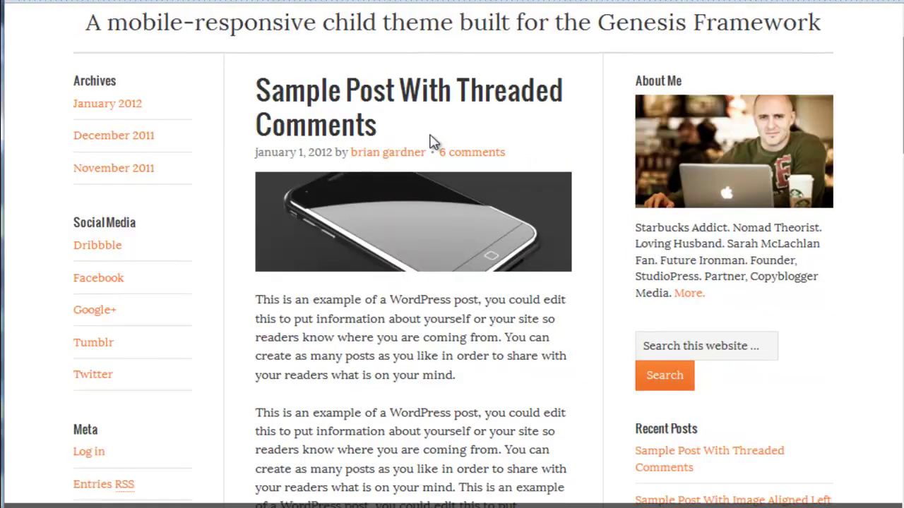
{"action": "scroll", "coordinate": [432, 134], "scroll_direction": "down", "scroll_amount": 2}
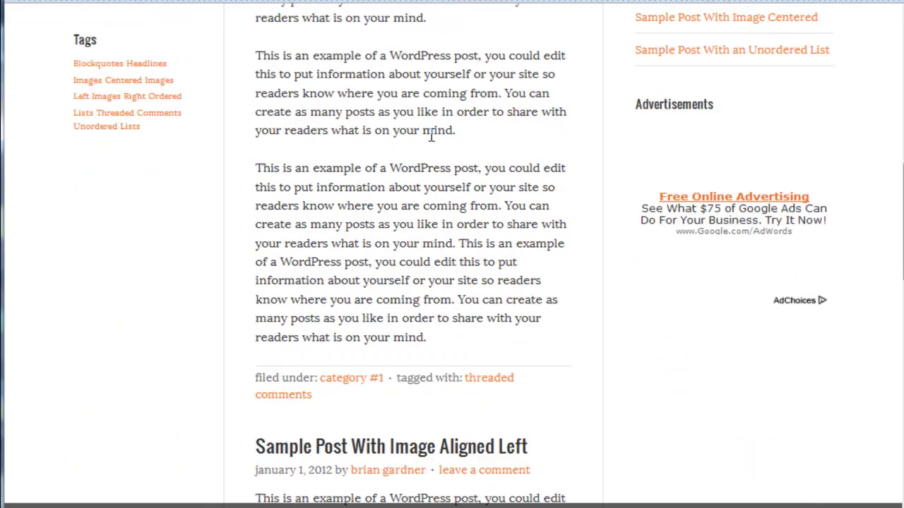
{"action": "scroll", "coordinate": [431, 137], "scroll_direction": "down", "scroll_amount": 8}
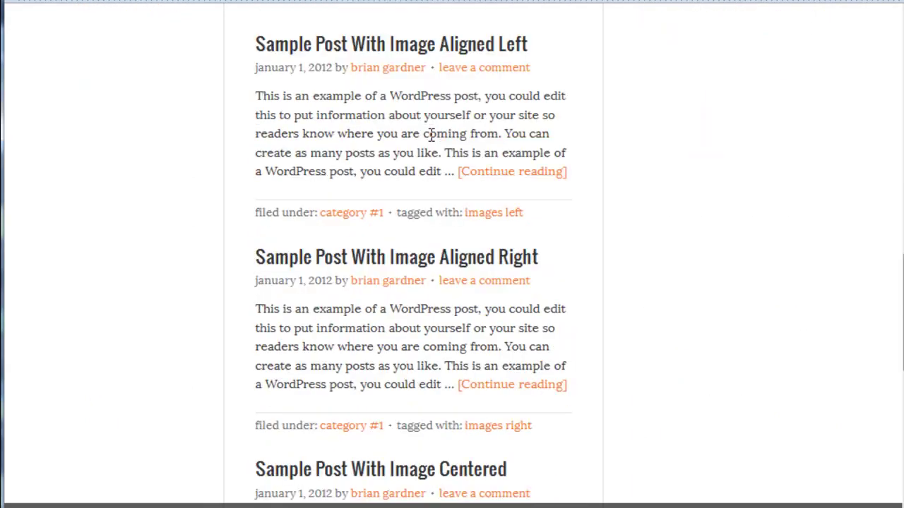
{"action": "scroll", "coordinate": [432, 141], "scroll_direction": "down", "scroll_amount": 6}
{"action": "scroll", "coordinate": [455, 168], "scroll_direction": "up", "scroll_amount": 5}
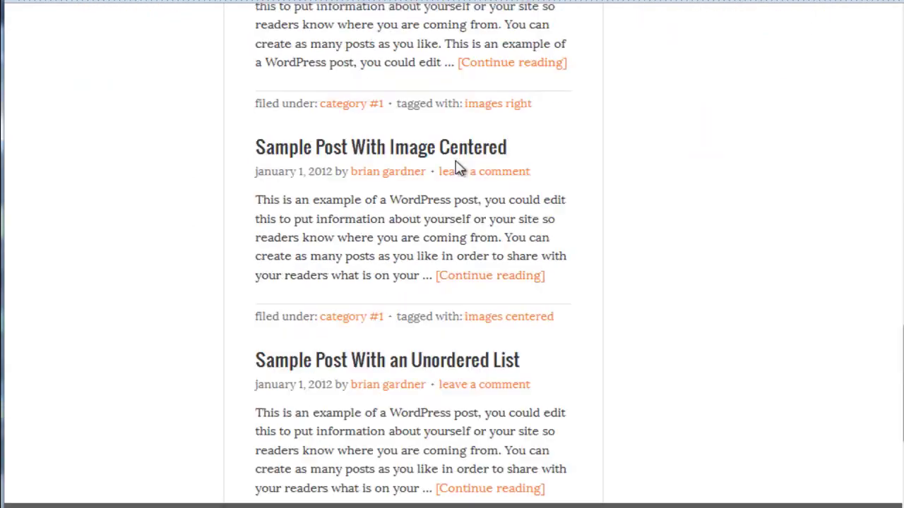
{"action": "scroll", "coordinate": [452, 167], "scroll_direction": "up", "scroll_amount": 15}
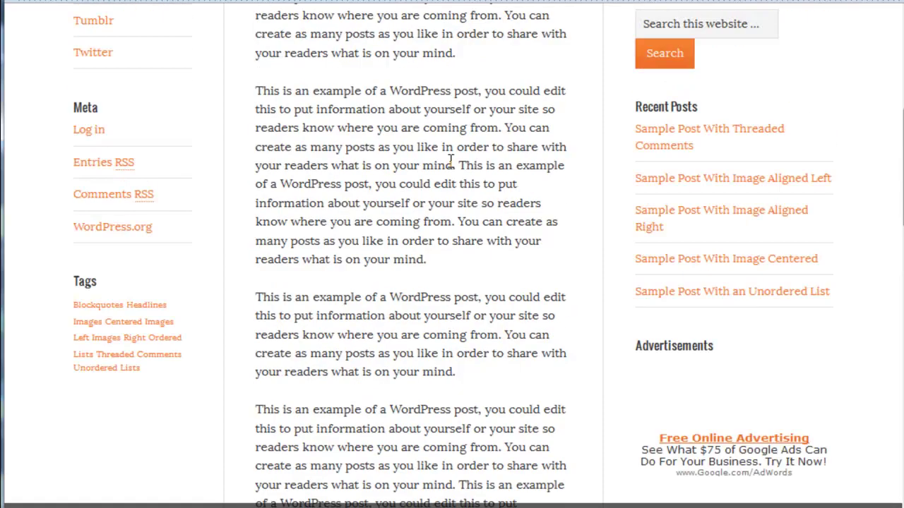
{"action": "scroll", "coordinate": [450, 168], "scroll_direction": "up", "scroll_amount": 3}
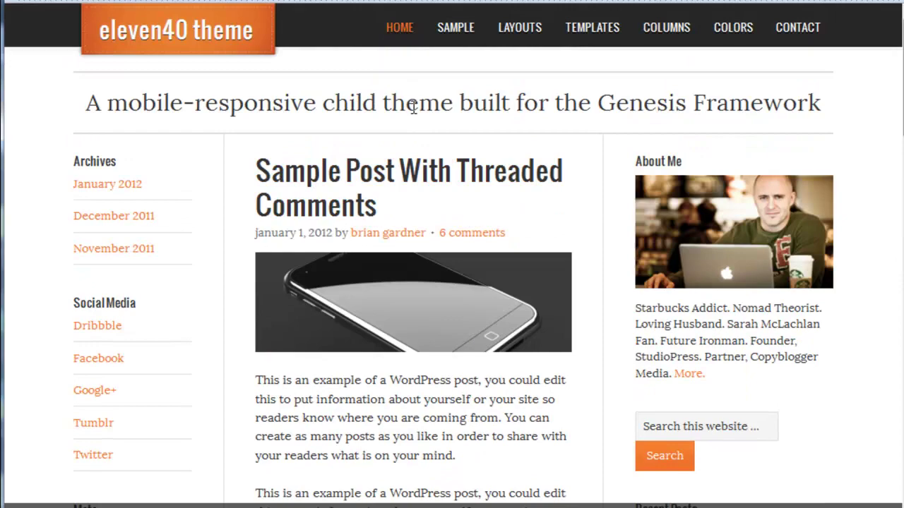
{"action": "scroll", "coordinate": [414, 106], "scroll_direction": "down", "scroll_amount": 10}
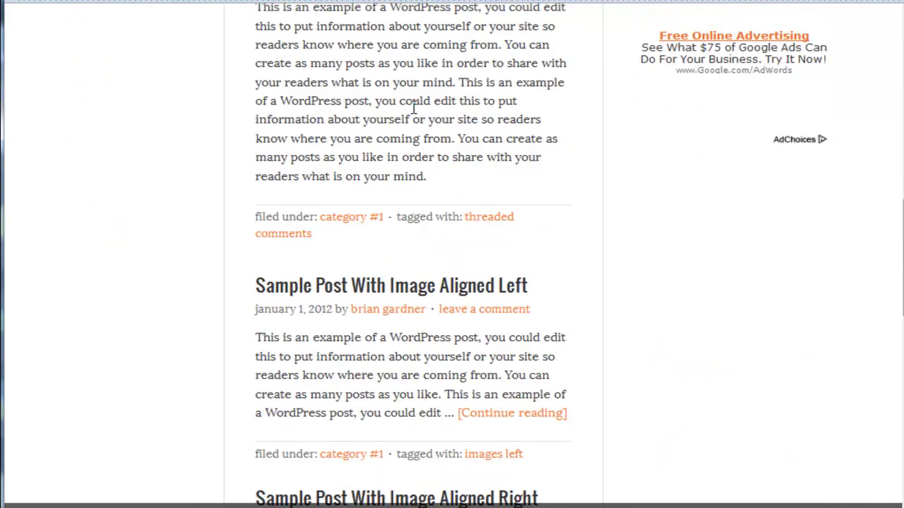
{"action": "scroll", "coordinate": [414, 106], "scroll_direction": "down", "scroll_amount": 2}
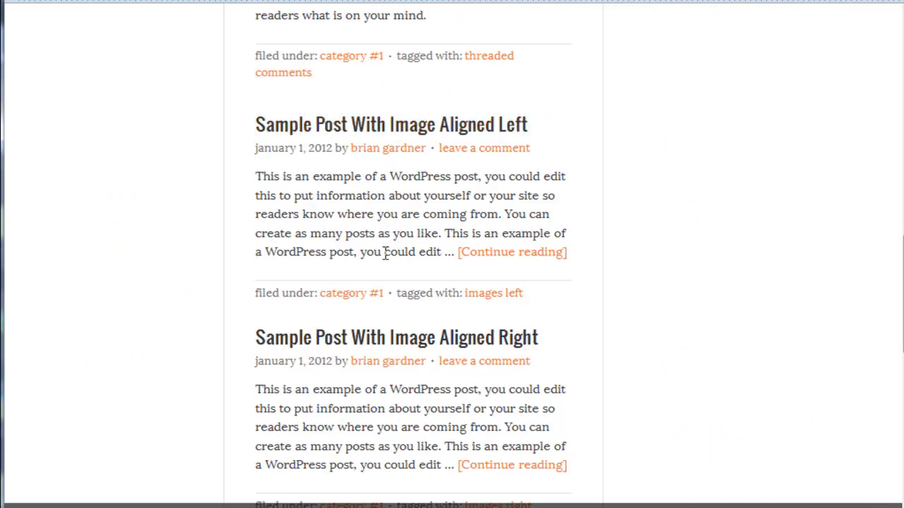
{"action": "scroll", "coordinate": [395, 212], "scroll_direction": "down", "scroll_amount": 2}
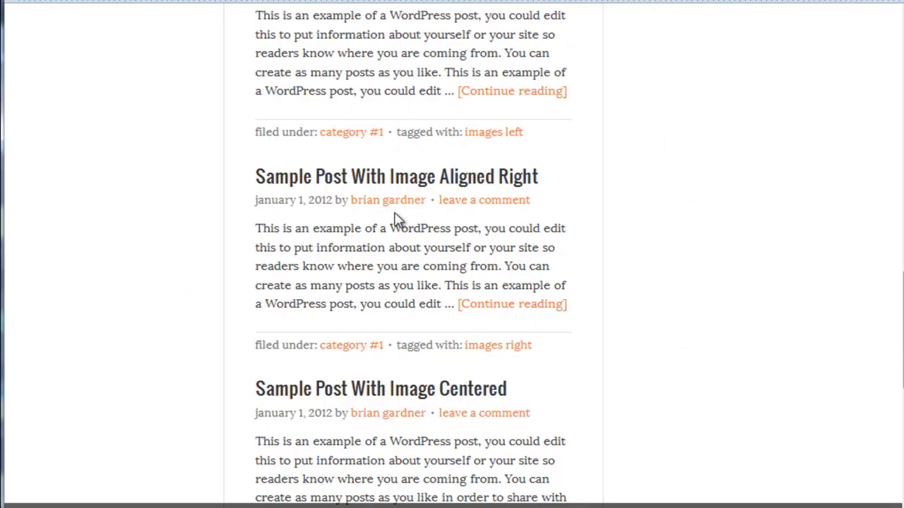
{"action": "scroll", "coordinate": [385, 267], "scroll_direction": "down", "scroll_amount": 5}
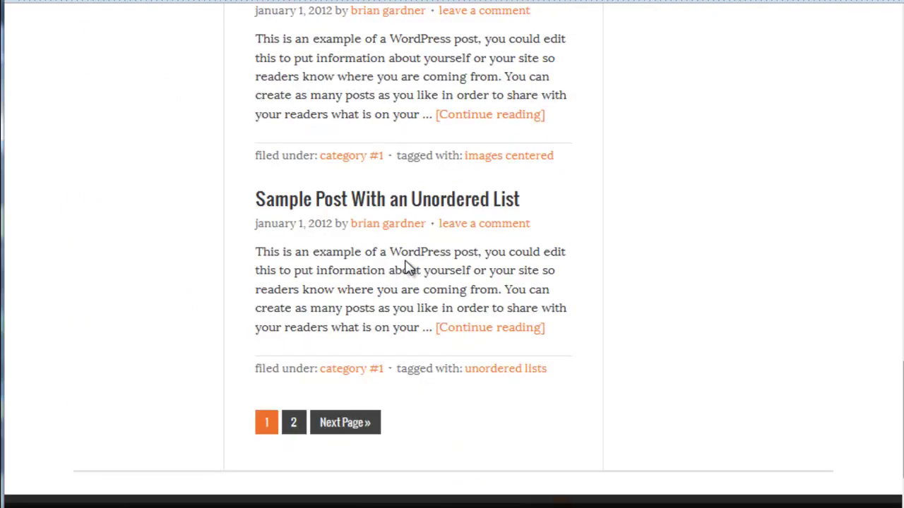
{"action": "scroll", "coordinate": [408, 267], "scroll_direction": "up", "scroll_amount": 15}
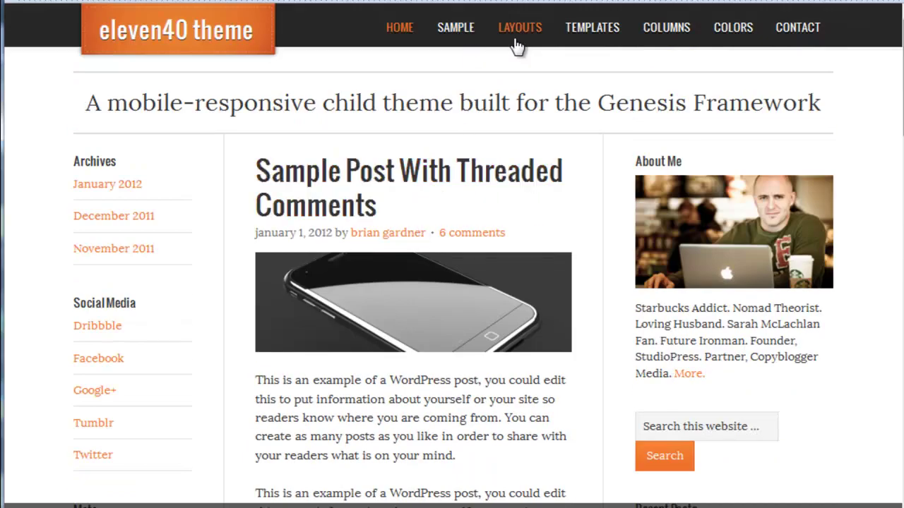
- Open Sub Page 1.1 from the SAMPLE menu
{"action": "mouse_move", "coordinate": [530, 33]}
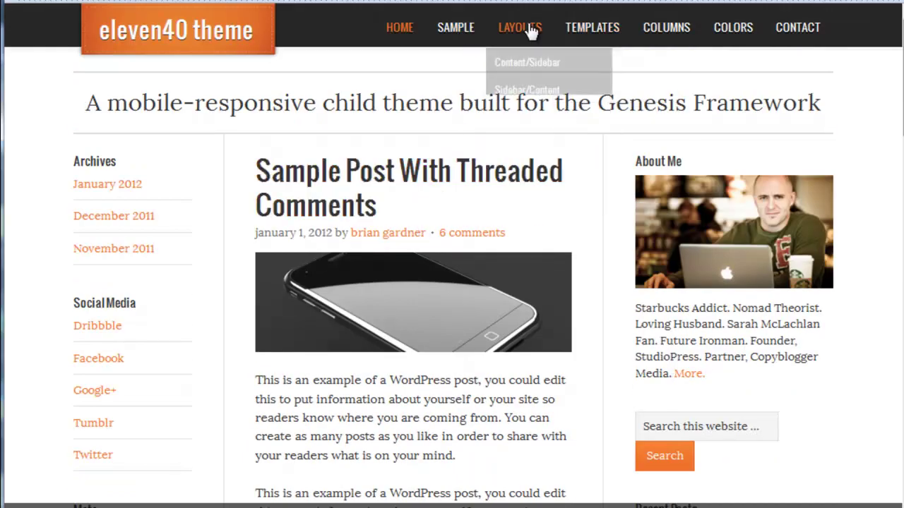
{"action": "mouse_move", "coordinate": [470, 29]}
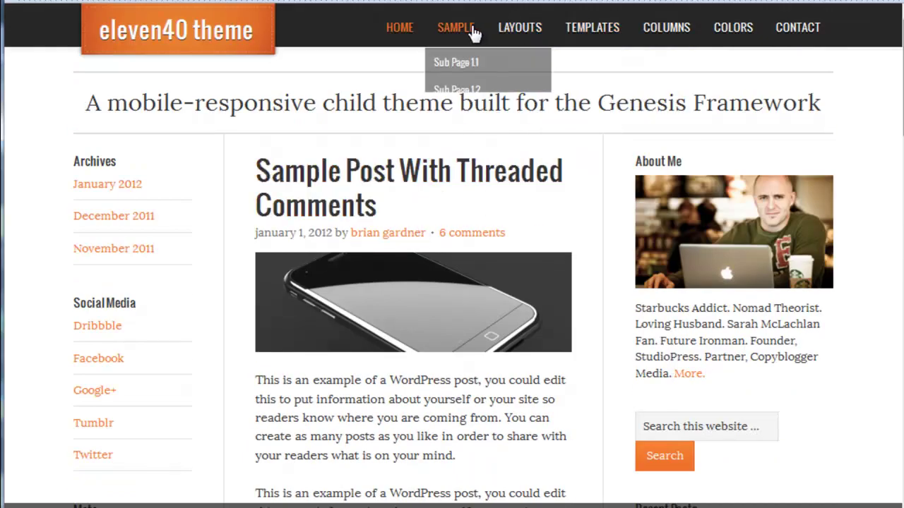
{"action": "left_click", "coordinate": [437, 71]}
{"action": "mouse_move", "coordinate": [577, 42]}
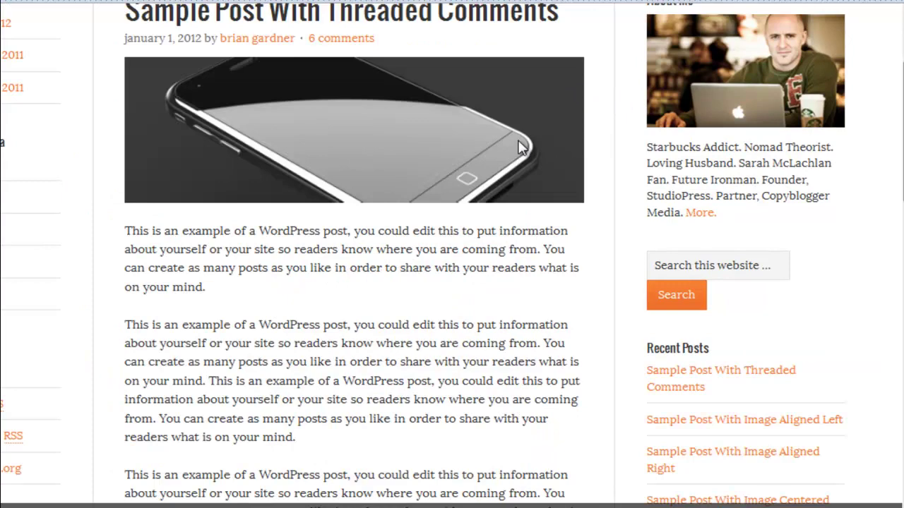
- Scroll through the page listing the sample posts down to the pagination
{"action": "scroll", "coordinate": [519, 141], "scroll_direction": "up", "scroll_amount": 1}
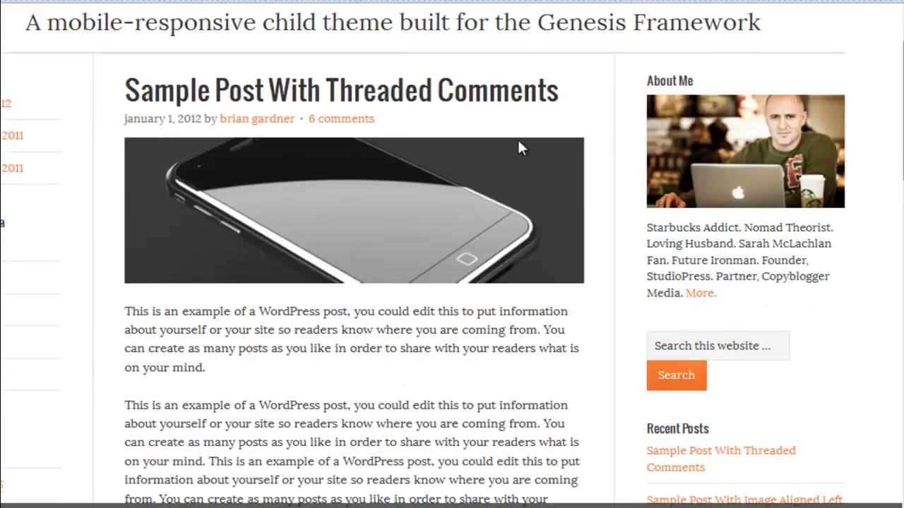
{"action": "scroll", "coordinate": [516, 138], "scroll_direction": "down", "scroll_amount": 5}
{"action": "scroll", "coordinate": [519, 145], "scroll_direction": "down", "scroll_amount": 3}
{"action": "scroll", "coordinate": [521, 144], "scroll_direction": "down", "scroll_amount": 3}
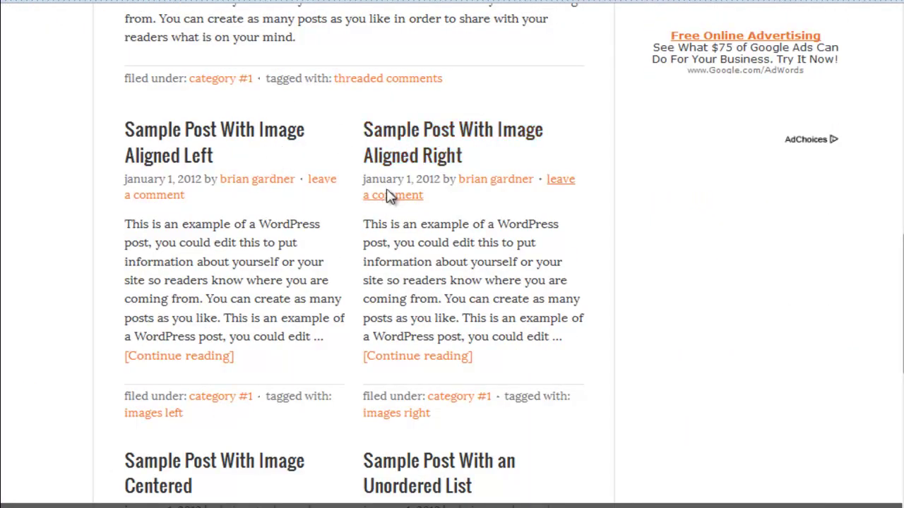
{"action": "scroll", "coordinate": [614, 150], "scroll_direction": "up", "scroll_amount": 5}
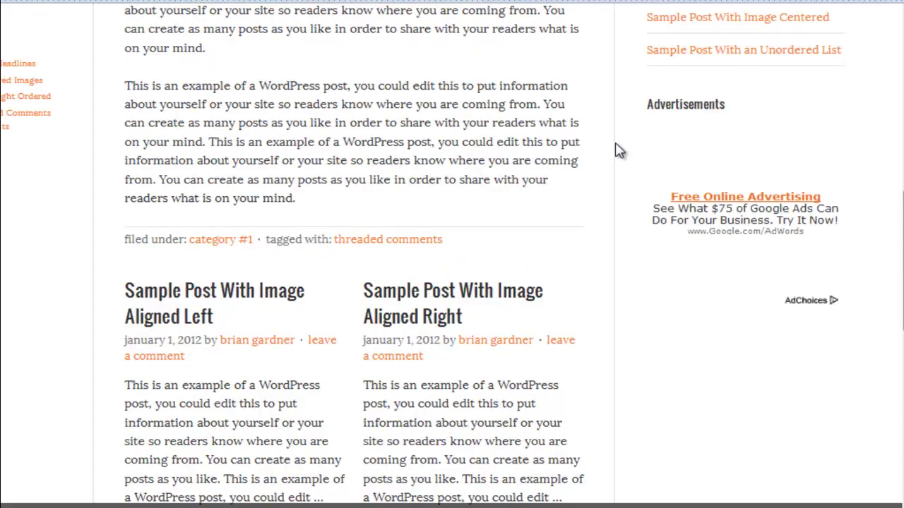
{"action": "scroll", "coordinate": [607, 151], "scroll_direction": "down", "scroll_amount": 1}
{"action": "scroll", "coordinate": [607, 151], "scroll_direction": "down", "scroll_amount": 6}
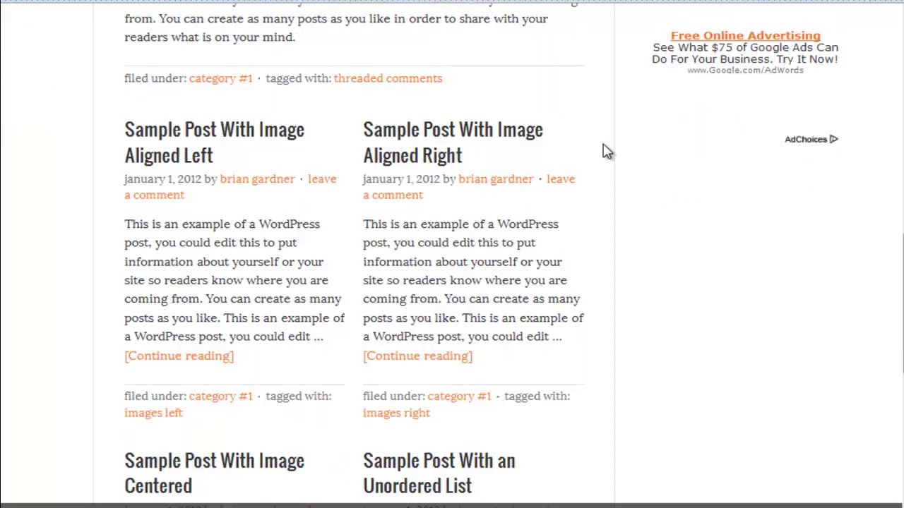
{"action": "scroll", "coordinate": [607, 151], "scroll_direction": "down", "scroll_amount": 1}
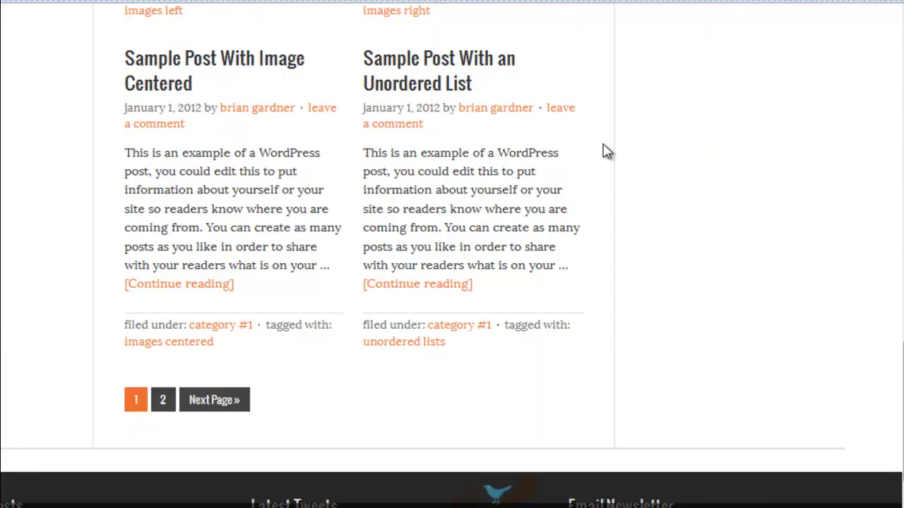
- Scroll down the orange eleven40 page and back up to the threaded-comments post
{"action": "scroll", "coordinate": [622, 202], "scroll_direction": "down", "scroll_amount": 2}
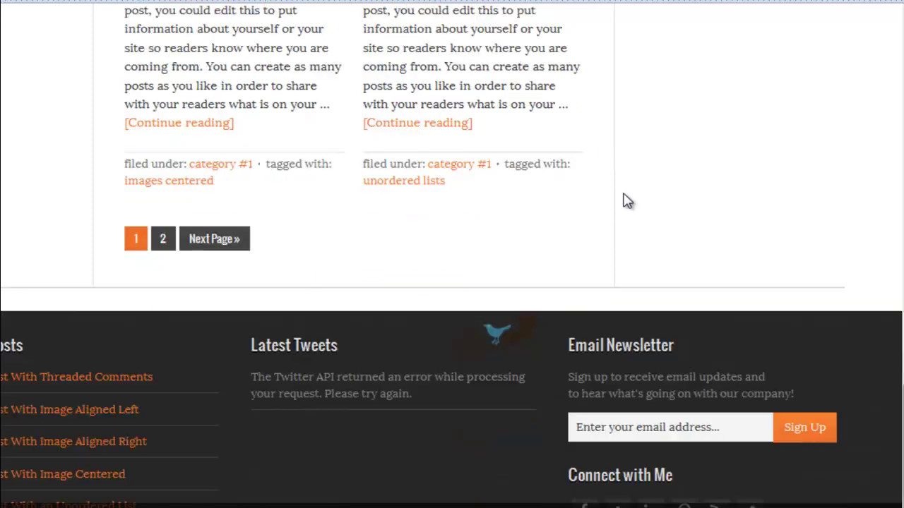
{"action": "scroll", "coordinate": [628, 201], "scroll_direction": "down", "scroll_amount": 1}
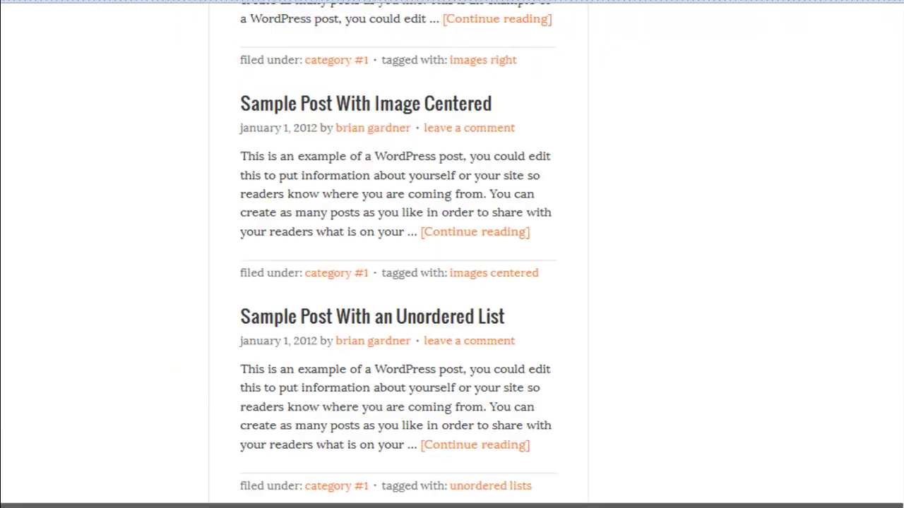
{"action": "scroll", "coordinate": [196, 181], "scroll_direction": "down", "scroll_amount": 3}
{"action": "scroll", "coordinate": [196, 182], "scroll_direction": "down", "scroll_amount": 3}
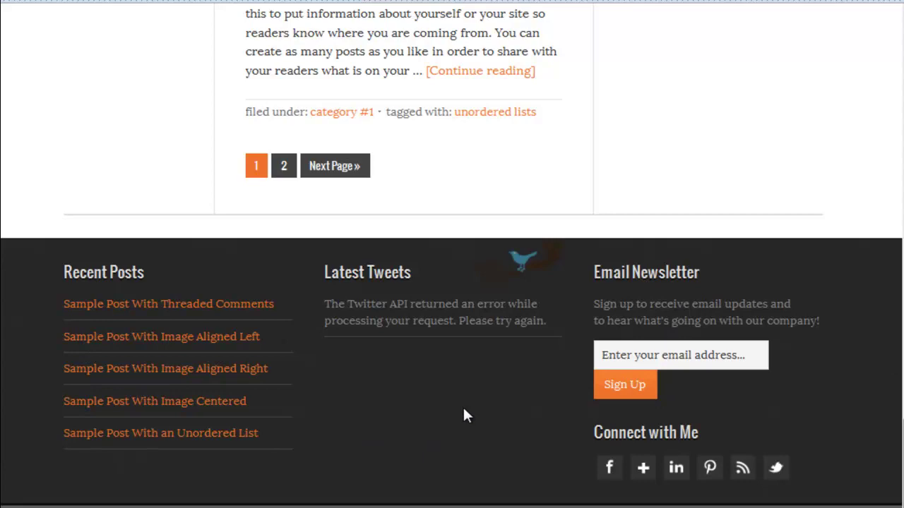
{"action": "scroll", "coordinate": [464, 410], "scroll_direction": "up", "scroll_amount": 15}
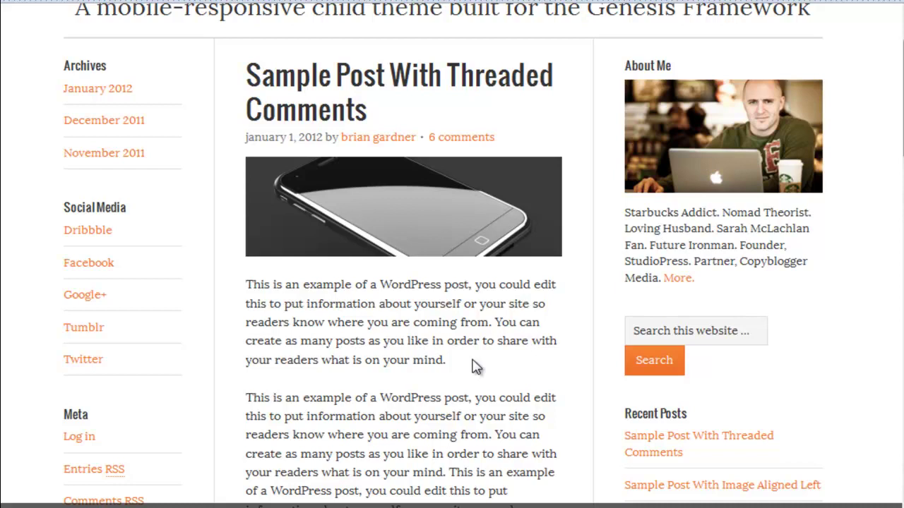
{"action": "scroll", "coordinate": [476, 365], "scroll_direction": "up", "scroll_amount": 2}
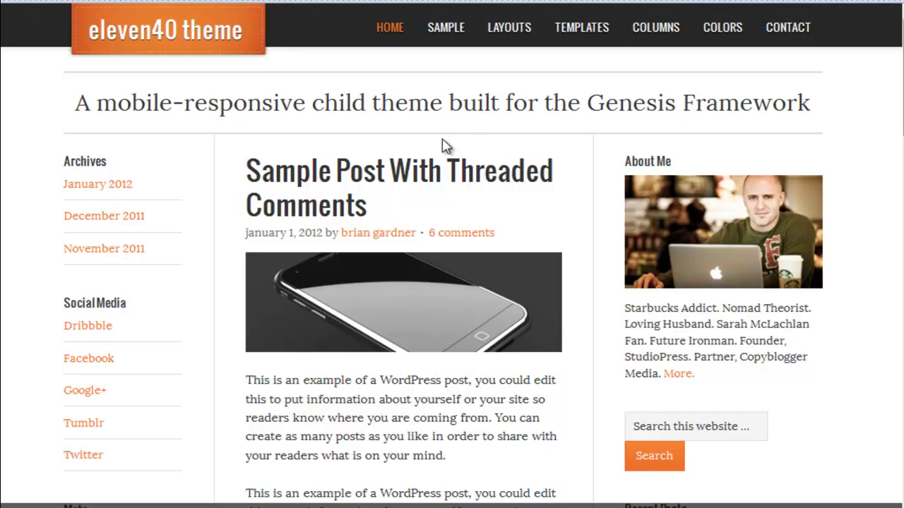
- Switch to the admin Themes page and review the Available Themes list below eleven40 Child Theme 1.0
{"action": "key", "text": "ctrl+Tab"}
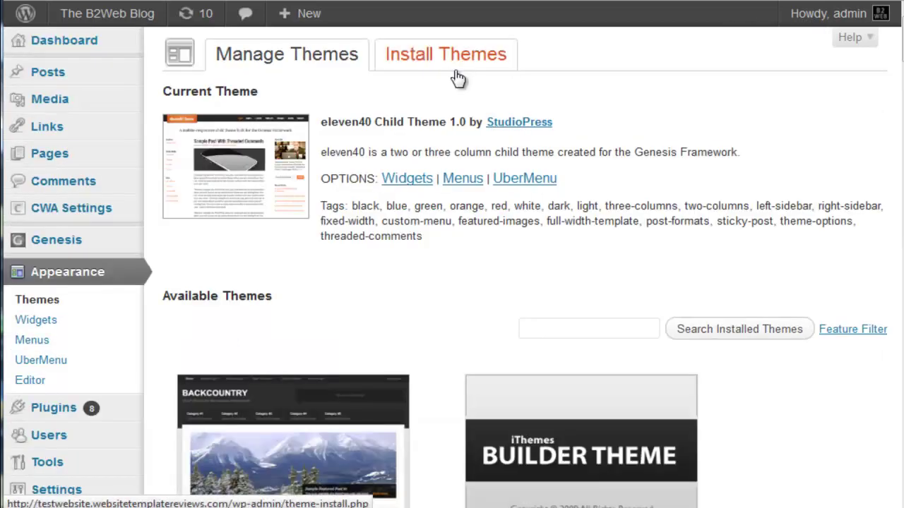
{"action": "scroll", "coordinate": [639, 127], "scroll_direction": "down", "scroll_amount": 3}
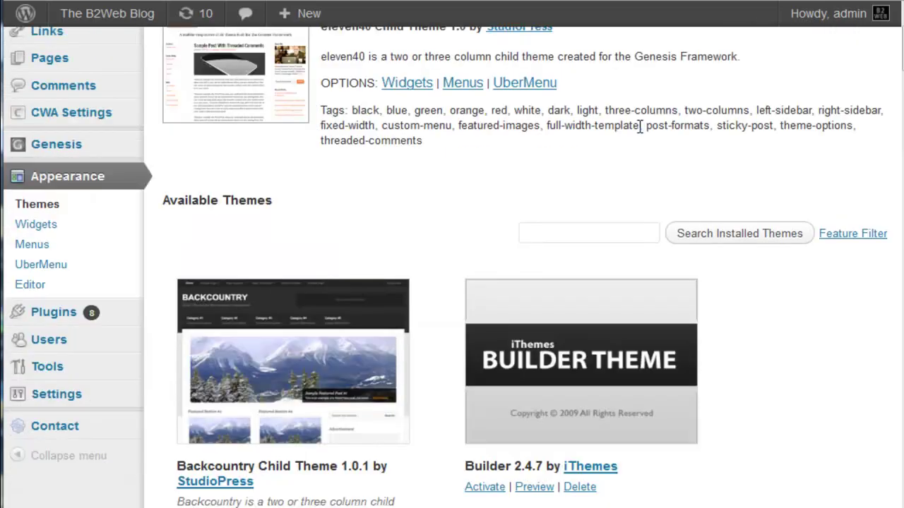
{"action": "scroll", "coordinate": [639, 127], "scroll_direction": "up", "scroll_amount": 3}
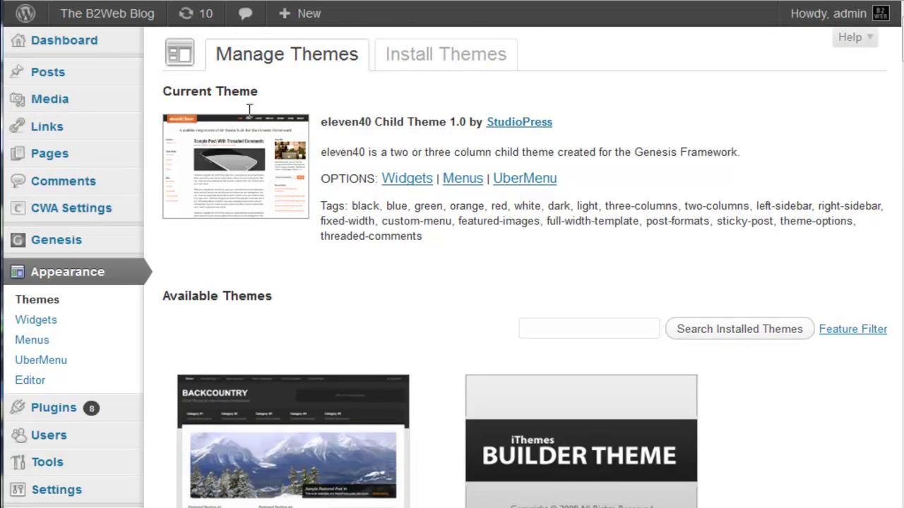
{"action": "scroll", "coordinate": [480, 131], "scroll_direction": "down", "scroll_amount": 20}
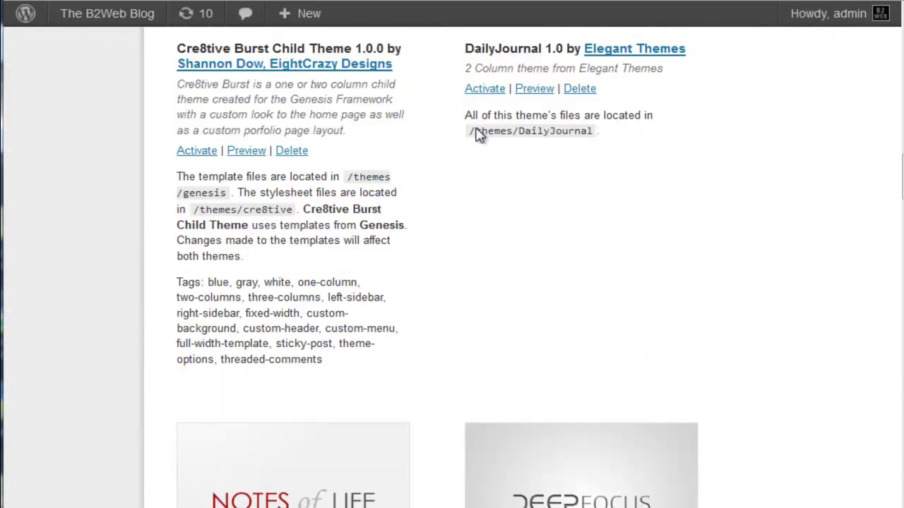
{"action": "scroll", "coordinate": [477, 135], "scroll_direction": "down", "scroll_amount": 20}
{"action": "scroll", "coordinate": [474, 135], "scroll_direction": "up", "scroll_amount": 3}
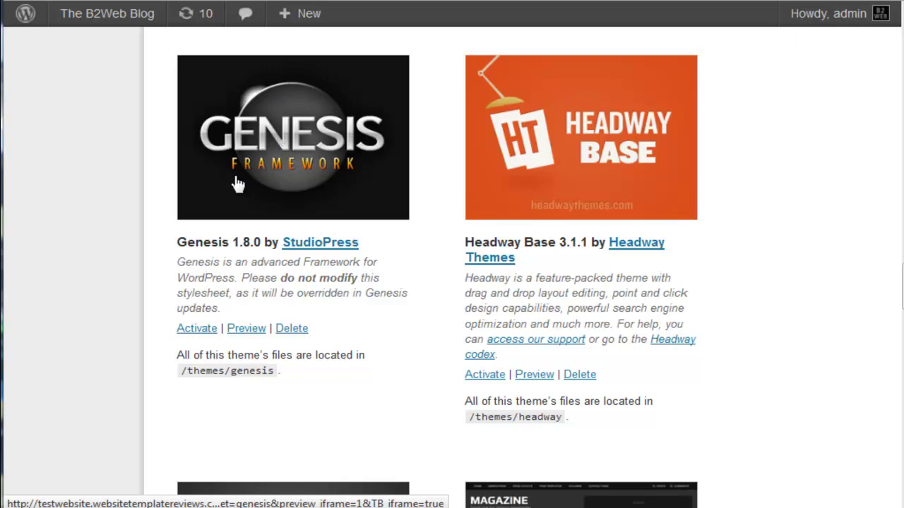
{"action": "scroll", "coordinate": [294, 184], "scroll_direction": "up", "scroll_amount": 20}
{"action": "scroll", "coordinate": [296, 178], "scroll_direction": "up", "scroll_amount": 10}
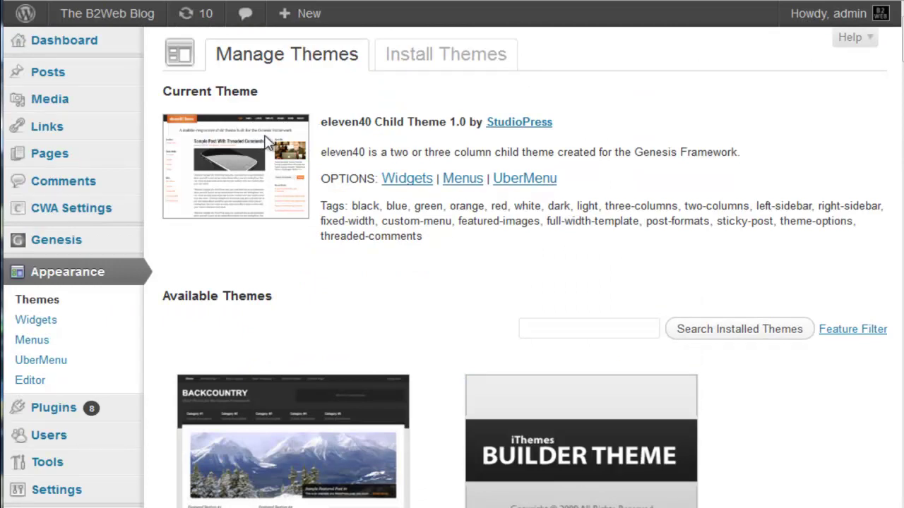
- Bring up the Install Themes tab with keyword search and the feature filter
{"action": "left_click", "coordinate": [454, 62]}
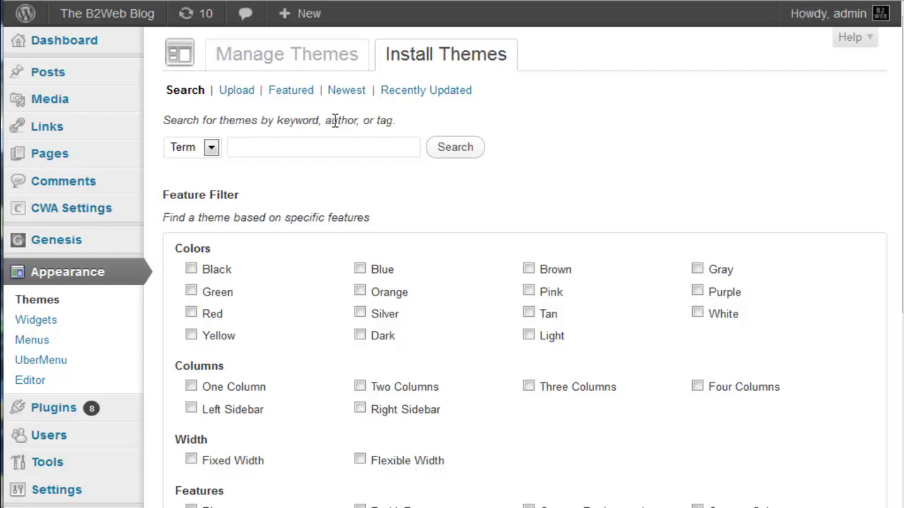
- Check the Genesis Color Style and blog title options, keeping Default and Dynamic text
{"action": "mouse_move", "coordinate": [71, 246]}
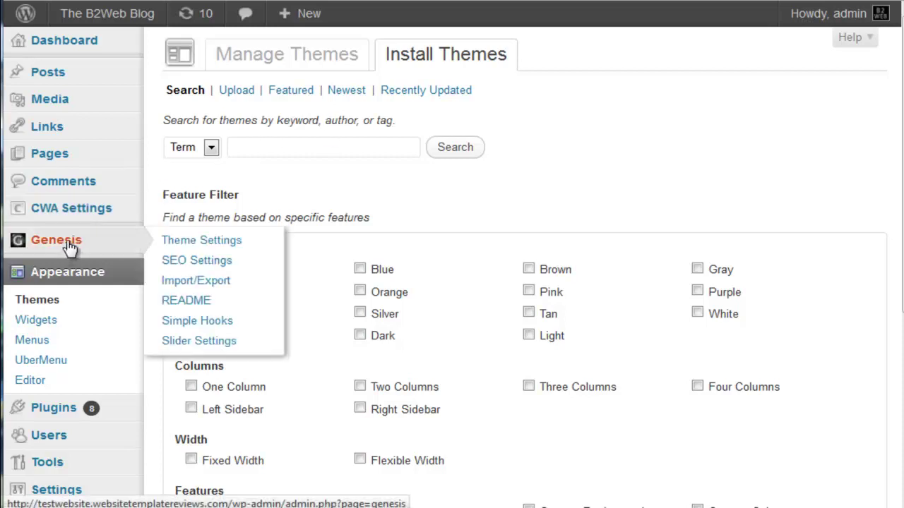
{"action": "left_click", "coordinate": [208, 243]}
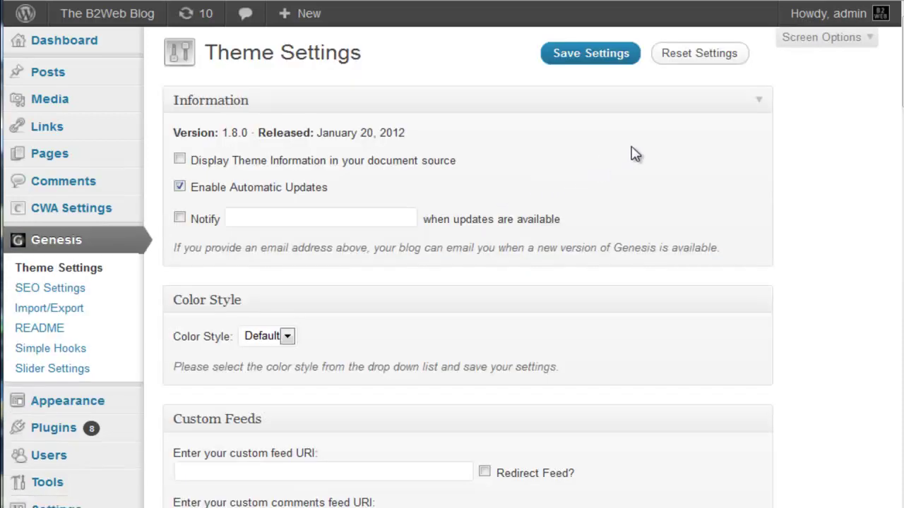
{"action": "scroll", "coordinate": [633, 151], "scroll_direction": "down", "scroll_amount": 3}
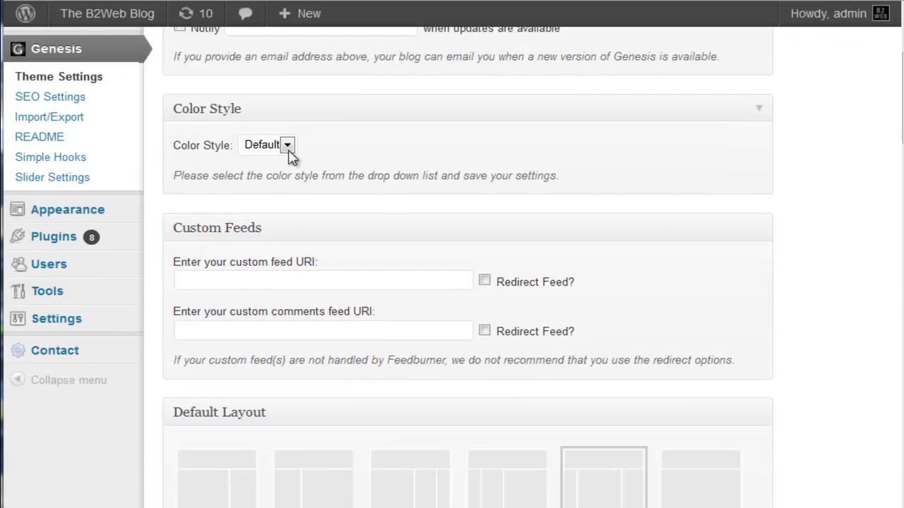
{"action": "left_click", "coordinate": [288, 146]}
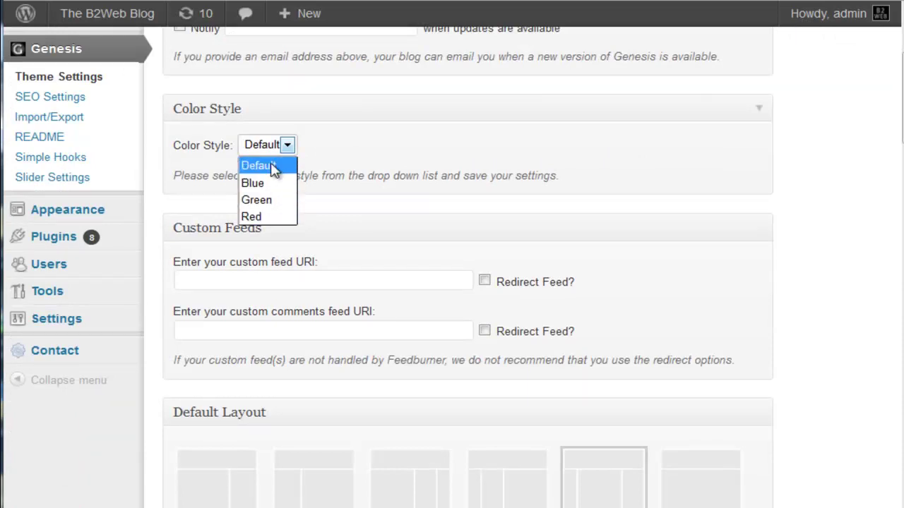
{"action": "scroll", "coordinate": [452, 141], "scroll_direction": "down", "scroll_amount": 5}
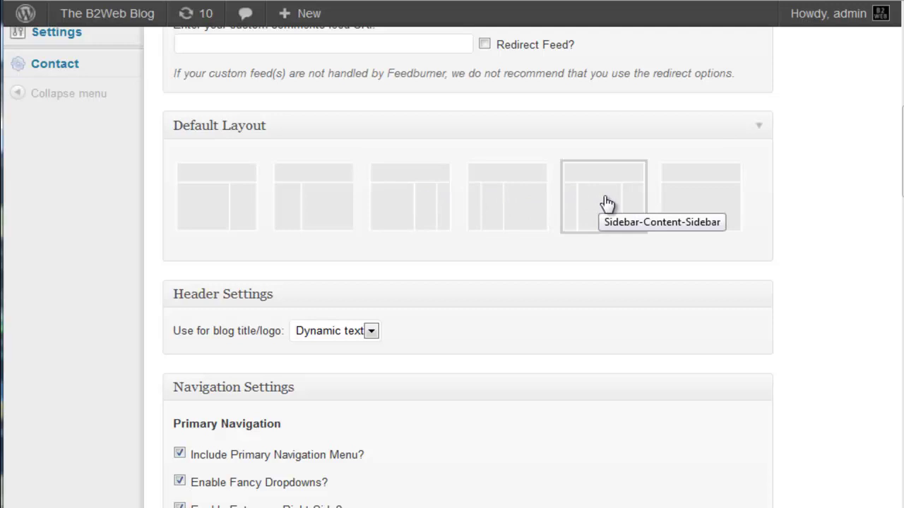
{"action": "scroll", "coordinate": [704, 276], "scroll_direction": "down", "scroll_amount": 2}
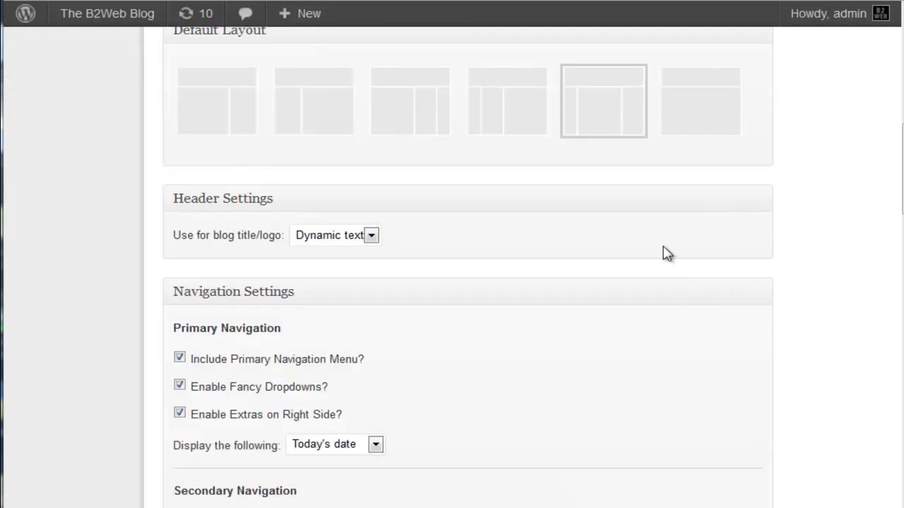
{"action": "left_click", "coordinate": [371, 238]}
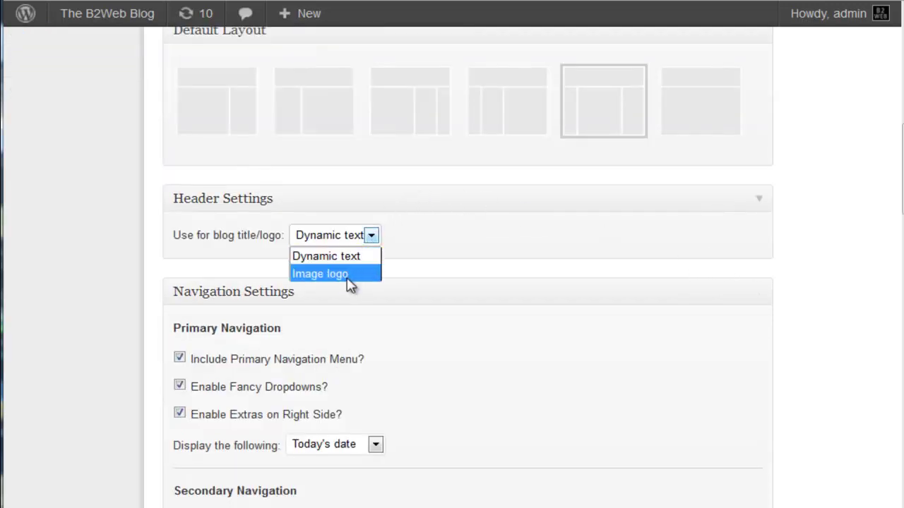
{"action": "left_click", "coordinate": [434, 233]}
{"action": "scroll", "coordinate": [473, 221], "scroll_direction": "down", "scroll_amount": 4}
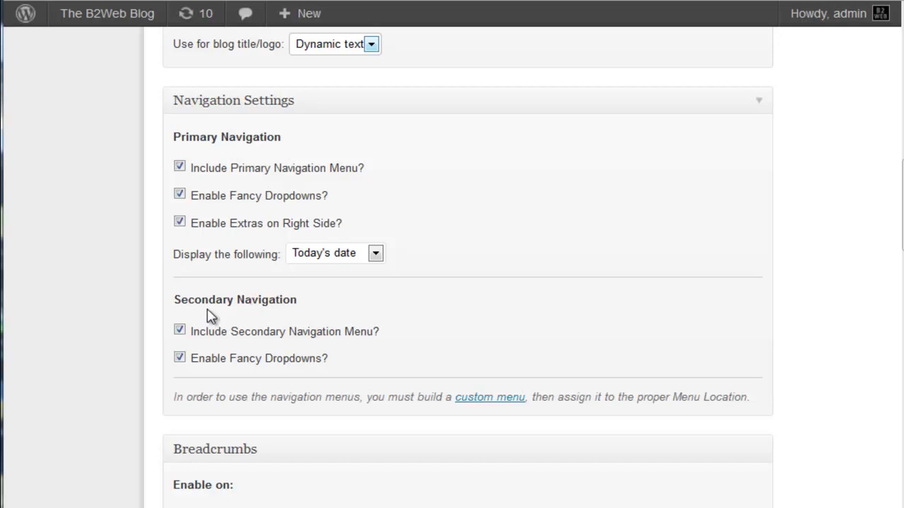
- Uncheck both Include Navigation Menu boxes, then recheck only the primary navigation menu
{"action": "left_click", "coordinate": [179, 167]}
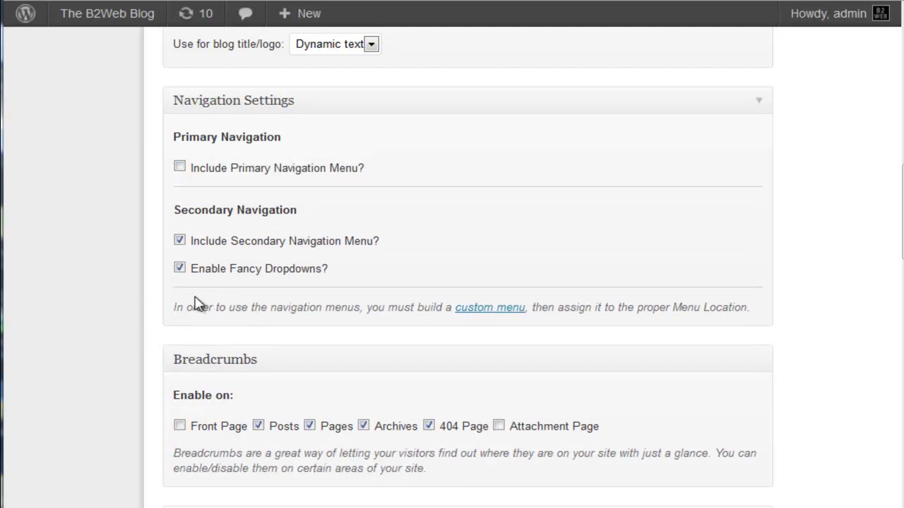
{"action": "left_click", "coordinate": [179, 239]}
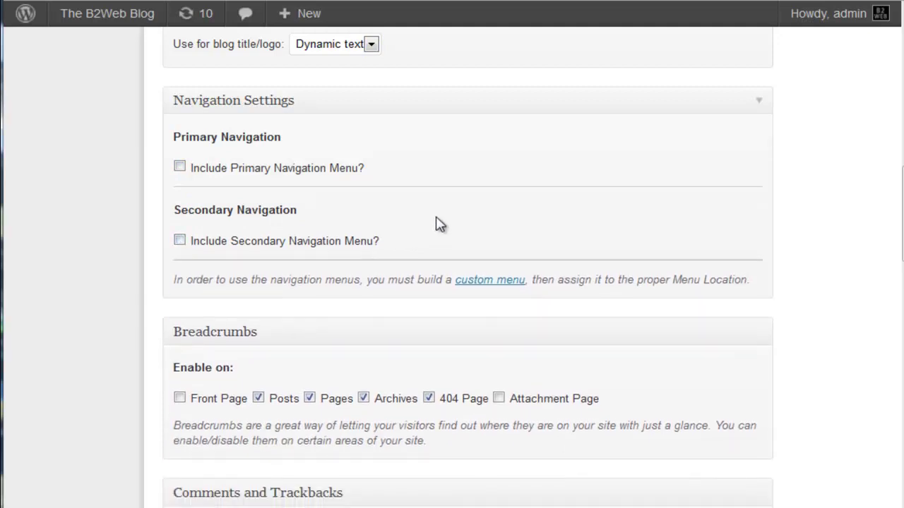
{"action": "left_click", "coordinate": [179, 167]}
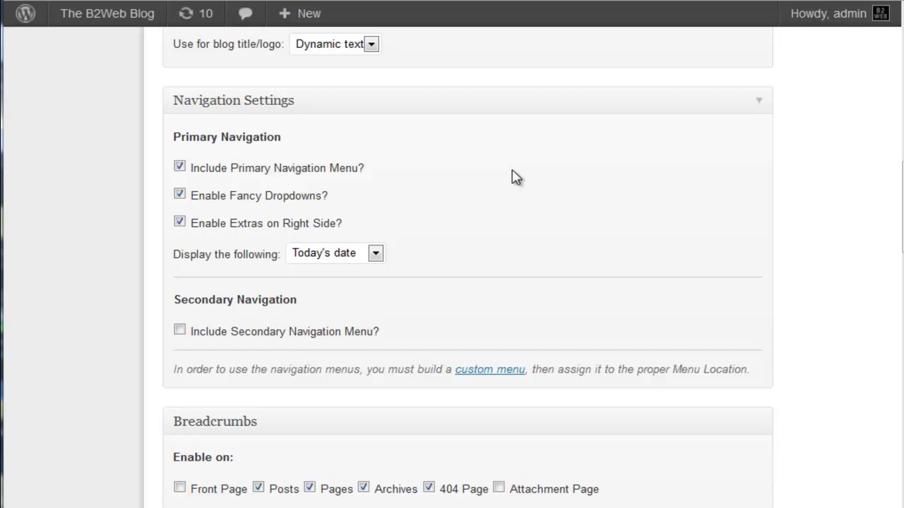
{"action": "scroll", "coordinate": [514, 177], "scroll_direction": "up", "scroll_amount": 10}
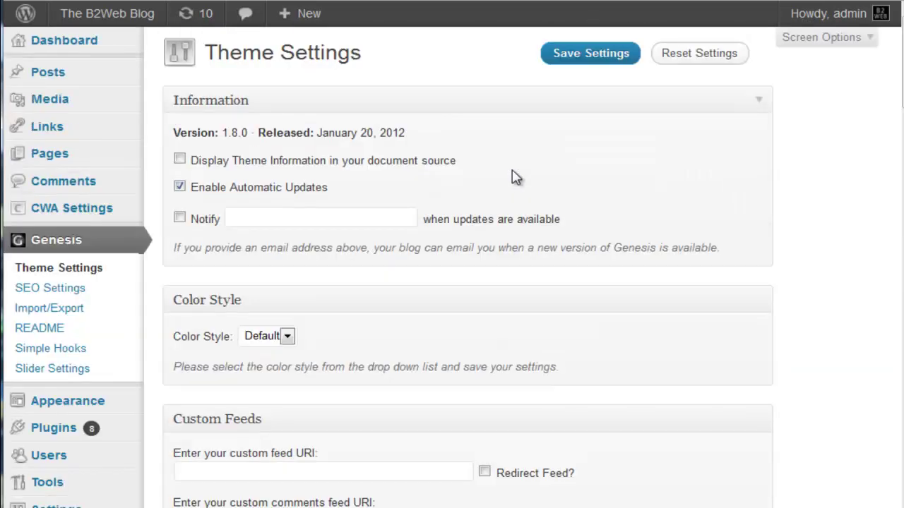
{"action": "scroll", "coordinate": [286, 175], "scroll_direction": "down", "scroll_amount": 3}
{"action": "mouse_move", "coordinate": [77, 216]}
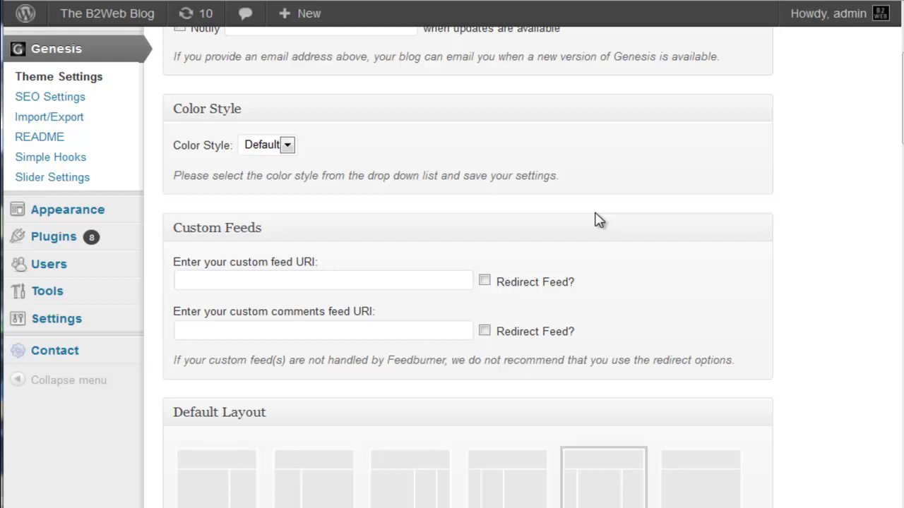
{"action": "scroll", "coordinate": [709, 223], "scroll_direction": "down", "scroll_amount": 10}
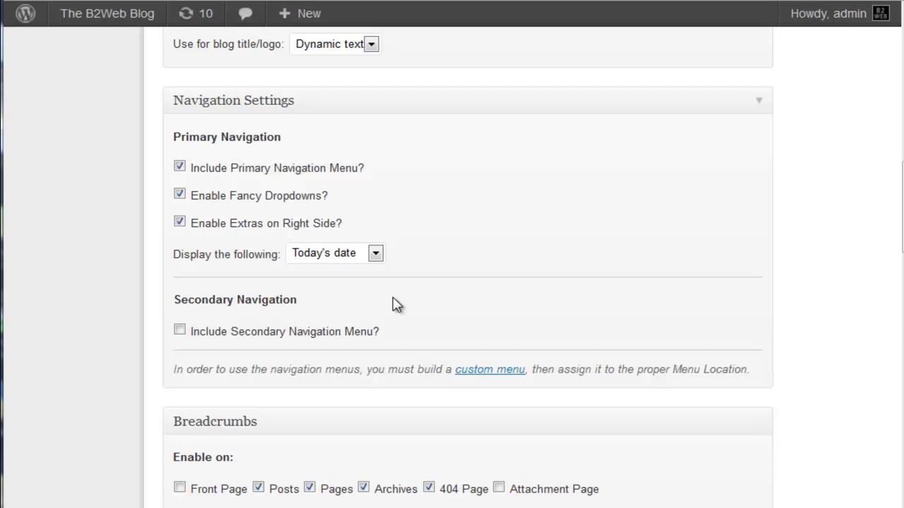
{"action": "scroll", "coordinate": [470, 294], "scroll_direction": "down", "scroll_amount": 1}
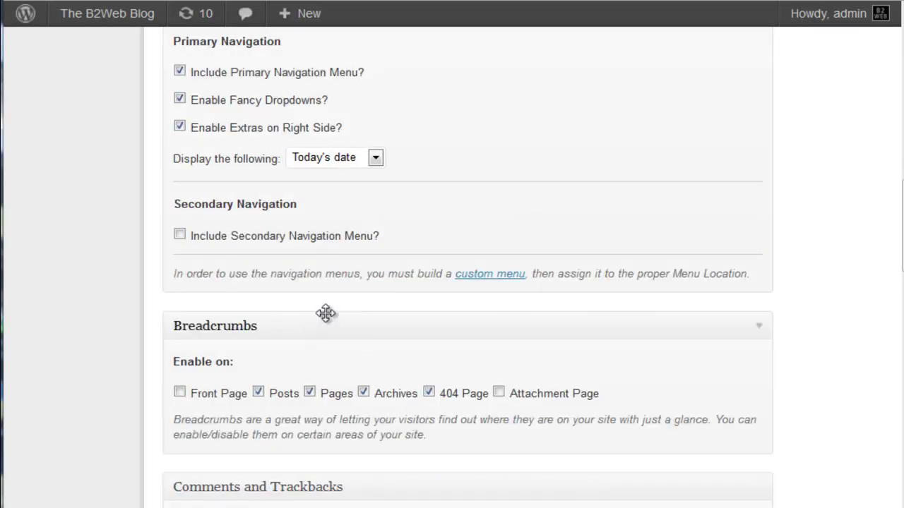
{"action": "scroll", "coordinate": [325, 313], "scroll_direction": "down", "scroll_amount": 1}
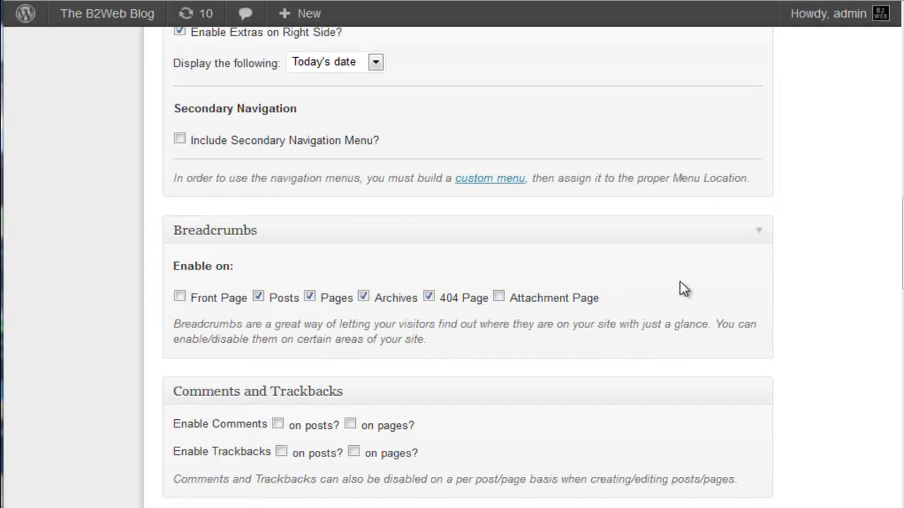
{"action": "scroll", "coordinate": [683, 288], "scroll_direction": "down", "scroll_amount": 2}
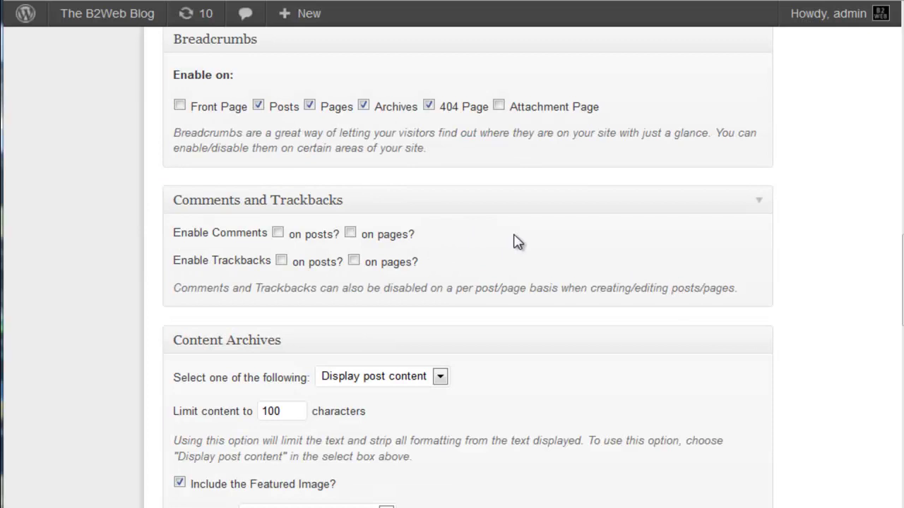
{"action": "scroll", "coordinate": [518, 241], "scroll_direction": "down", "scroll_amount": 2}
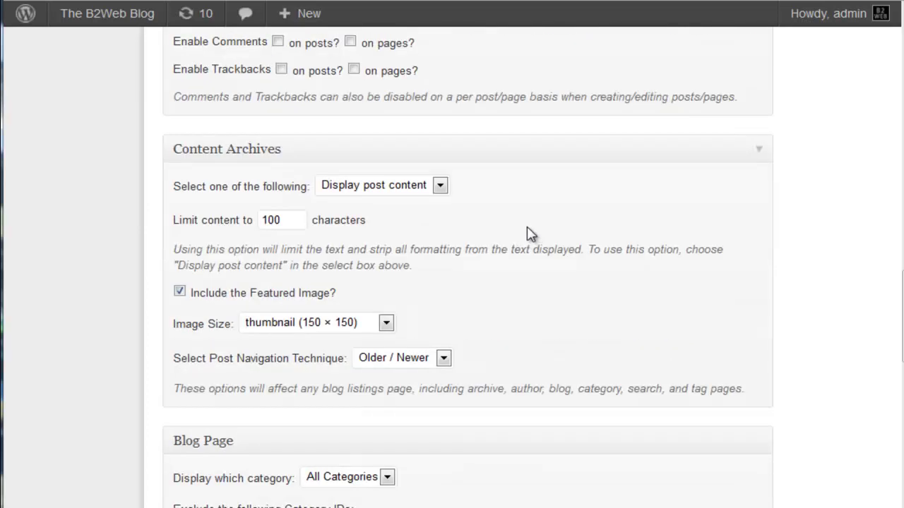
{"action": "scroll", "coordinate": [531, 232], "scroll_direction": "down", "scroll_amount": 1}
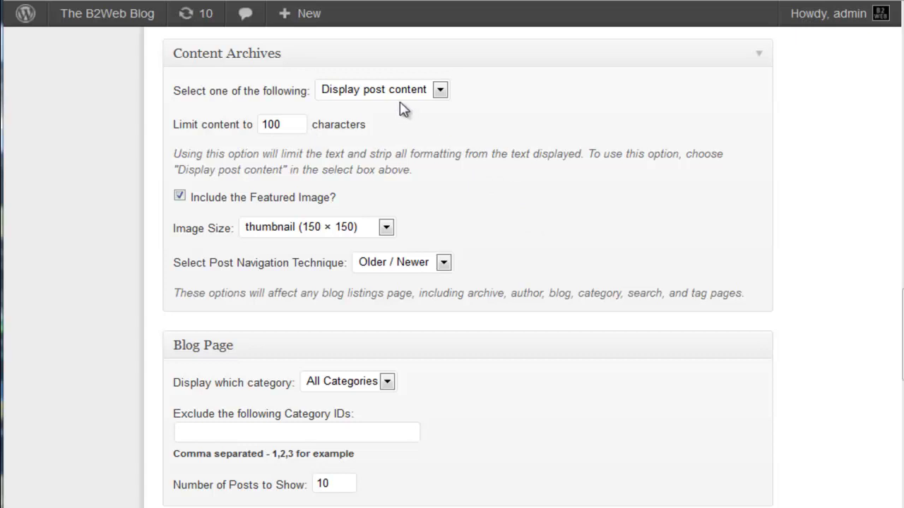
{"action": "left_click", "coordinate": [439, 91]}
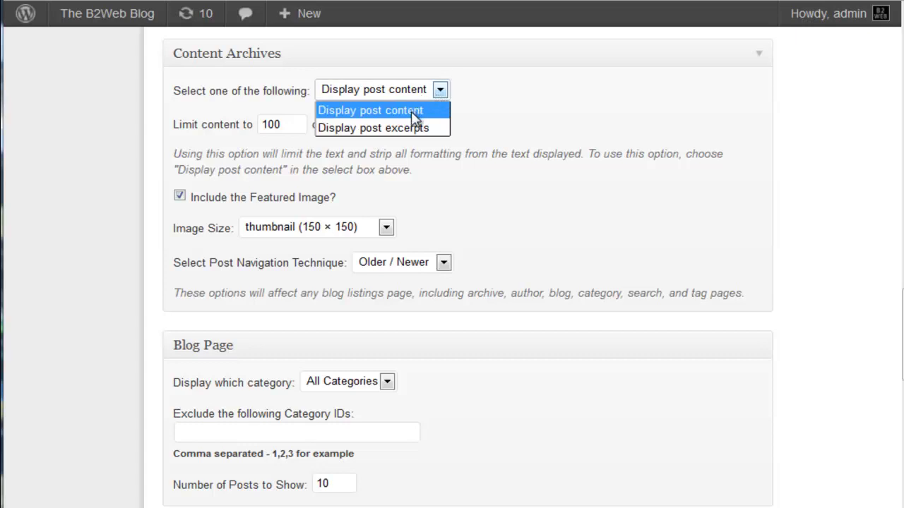
{"action": "left_click", "coordinate": [415, 111]}
{"action": "left_click_drag", "start_coordinate": [292, 125], "coordinate": [242, 126]}
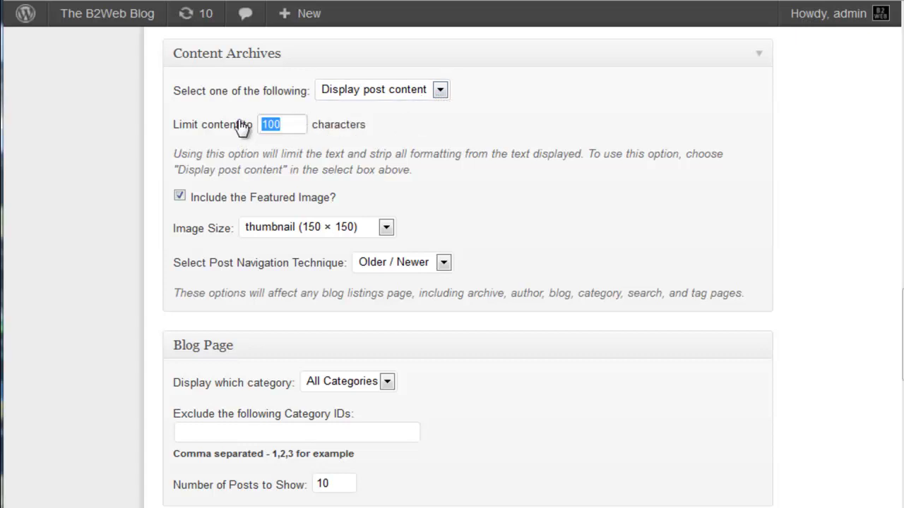
{"action": "key", "text": "BackSpace"}
{"action": "scroll", "coordinate": [567, 210], "scroll_direction": "down", "scroll_amount": 3}
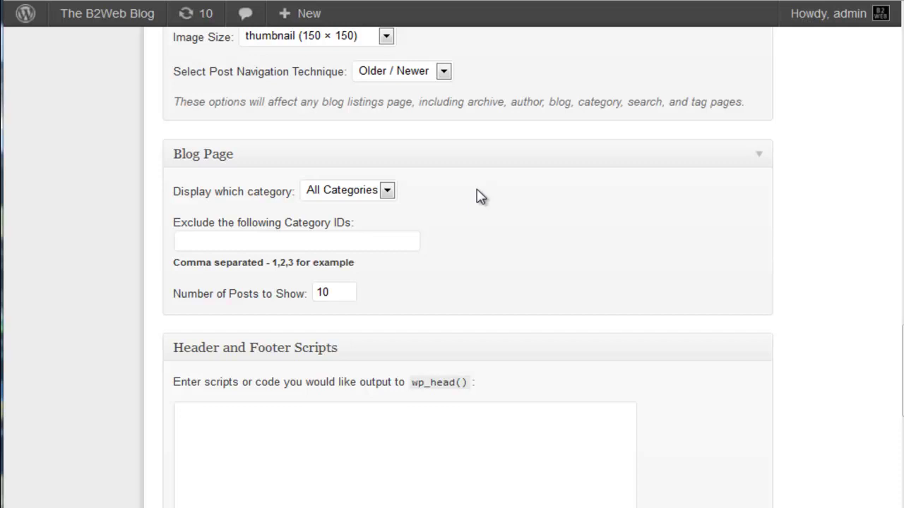
{"action": "left_click", "coordinate": [387, 191]}
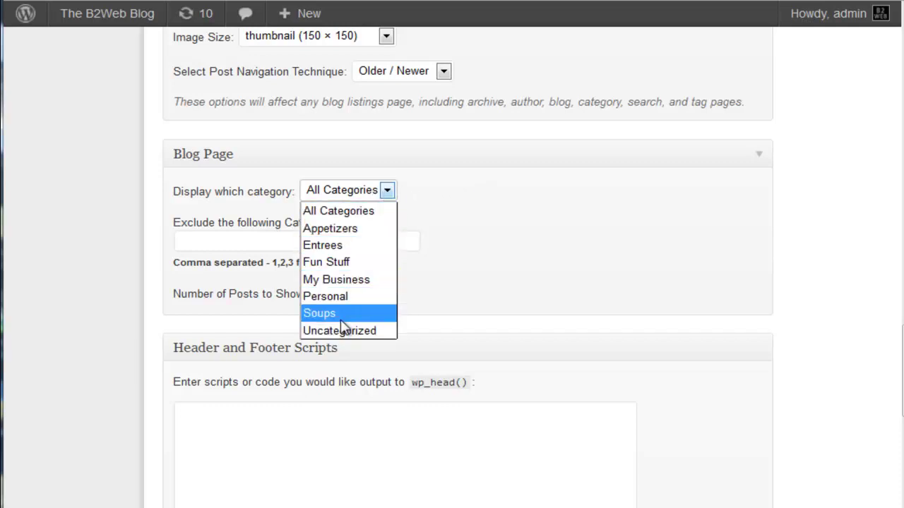
{"action": "left_click", "coordinate": [490, 216]}
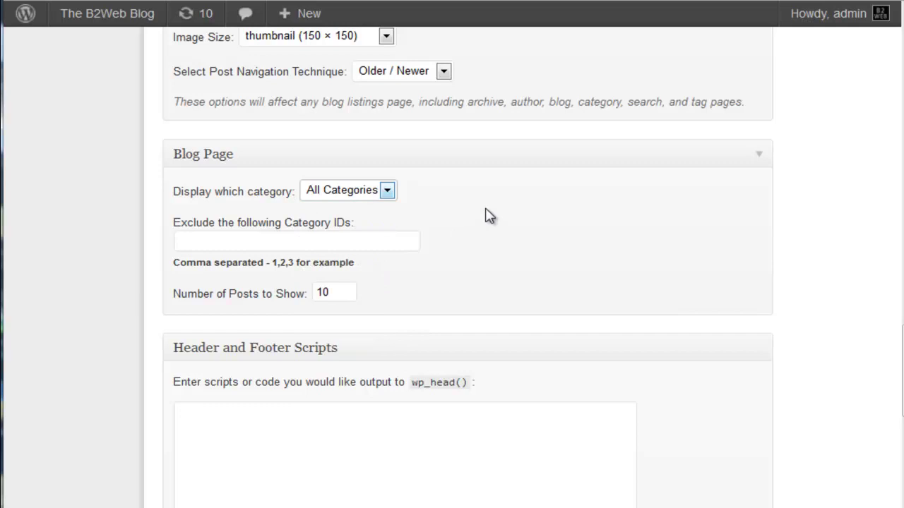
{"action": "scroll", "coordinate": [490, 216], "scroll_direction": "down", "scroll_amount": 2}
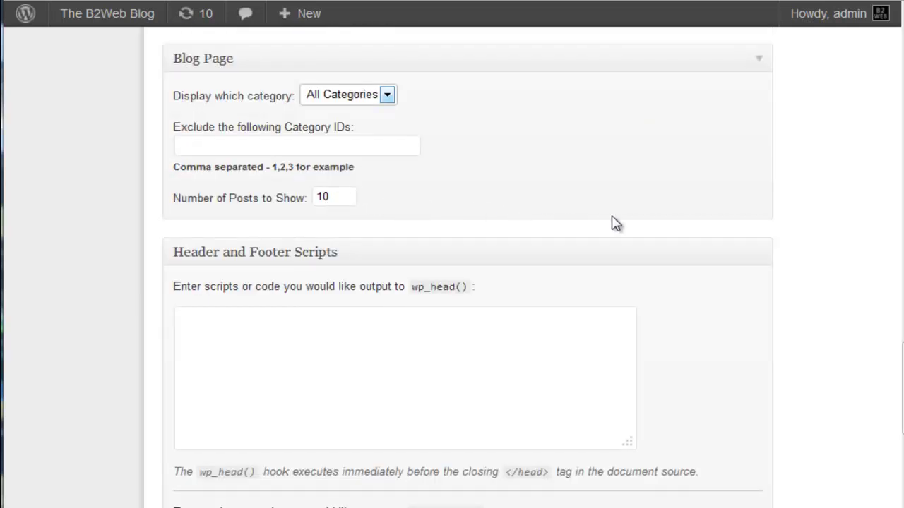
{"action": "scroll", "coordinate": [696, 229], "scroll_direction": "down", "scroll_amount": 4}
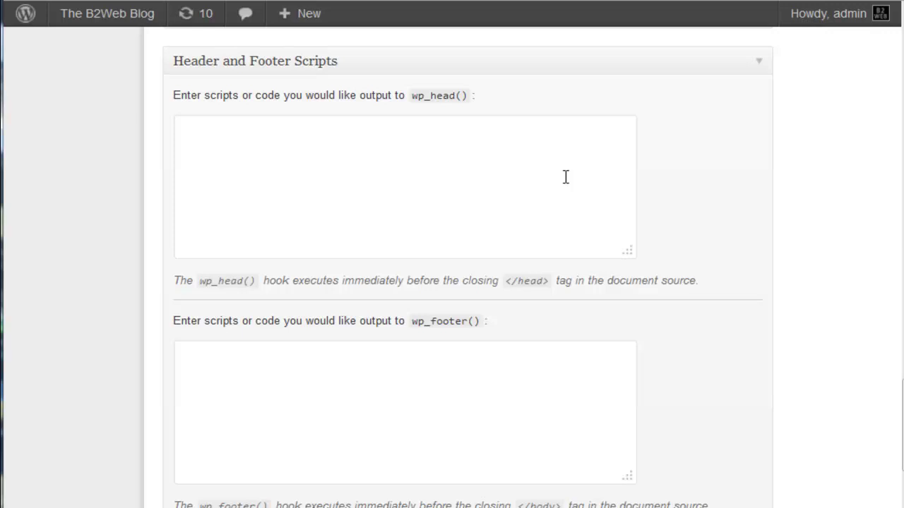
{"action": "left_click", "coordinate": [388, 167]}
{"action": "scroll", "coordinate": [695, 192], "scroll_direction": "up", "scroll_amount": 6}
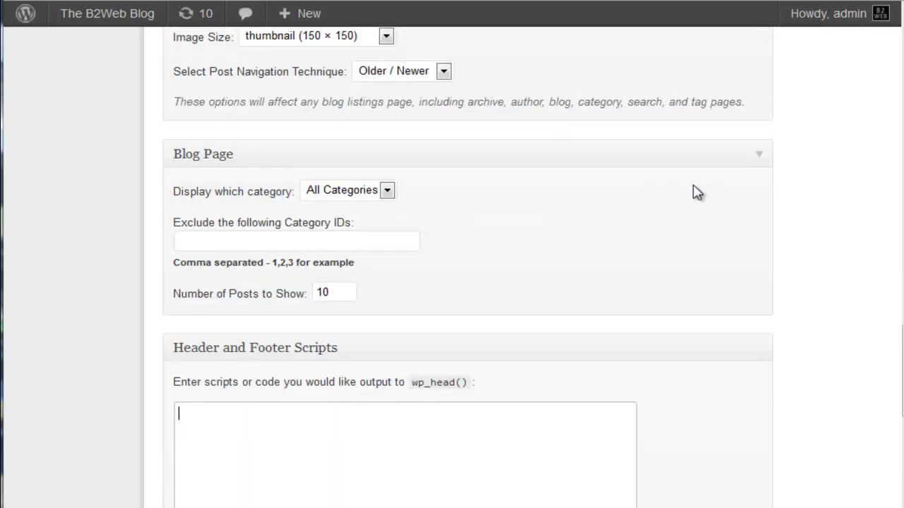
{"action": "scroll", "coordinate": [697, 192], "scroll_direction": "up", "scroll_amount": 15}
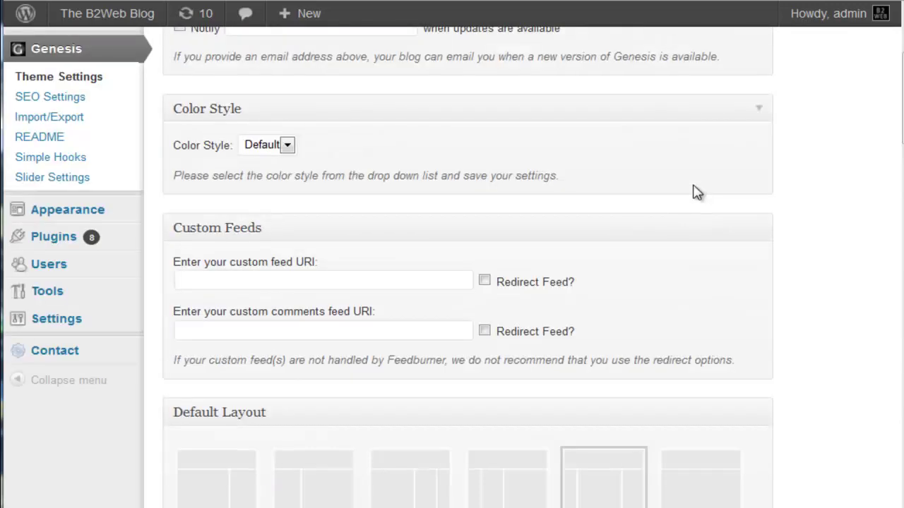
{"action": "scroll", "coordinate": [697, 192], "scroll_direction": "up", "scroll_amount": 4}
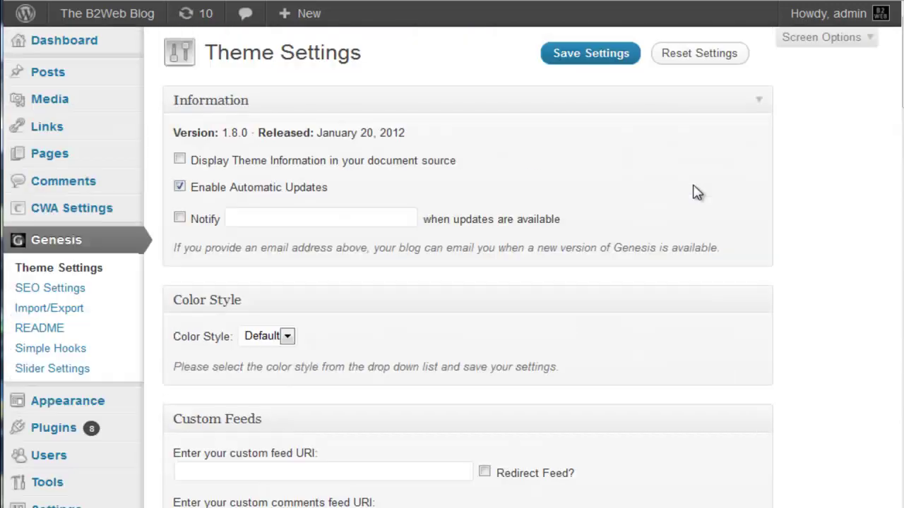
- Review the Genesis SEO Doctitle Settings and Homepage Settings sections
{"action": "left_click", "coordinate": [56, 291]}
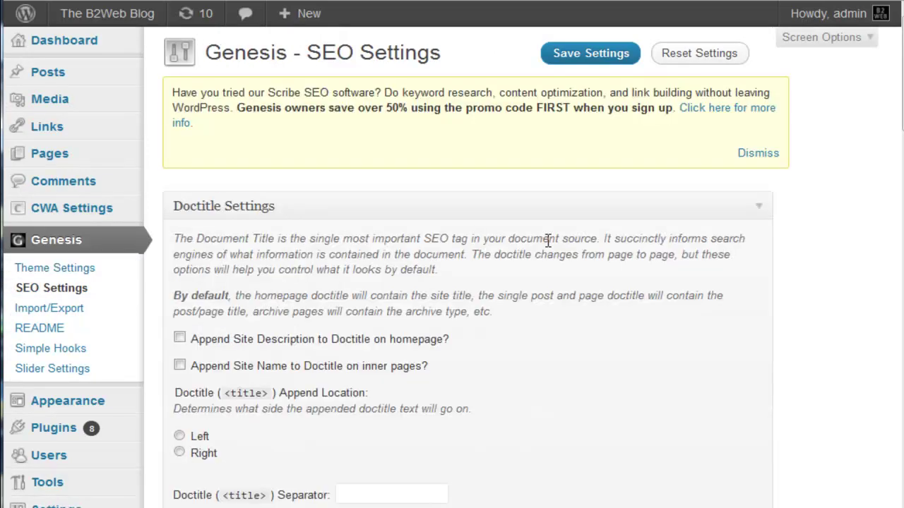
{"action": "scroll", "coordinate": [547, 241], "scroll_direction": "down", "scroll_amount": 2}
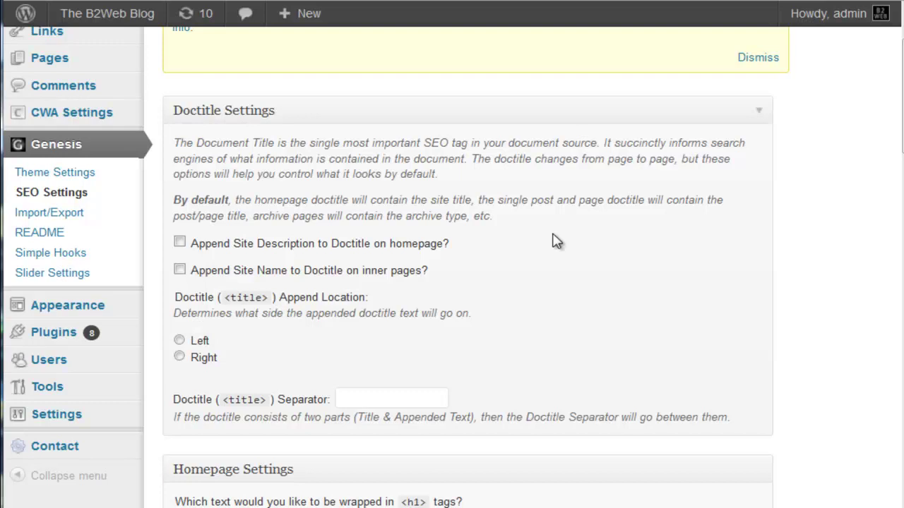
{"action": "scroll", "coordinate": [555, 240], "scroll_direction": "down", "scroll_amount": 3}
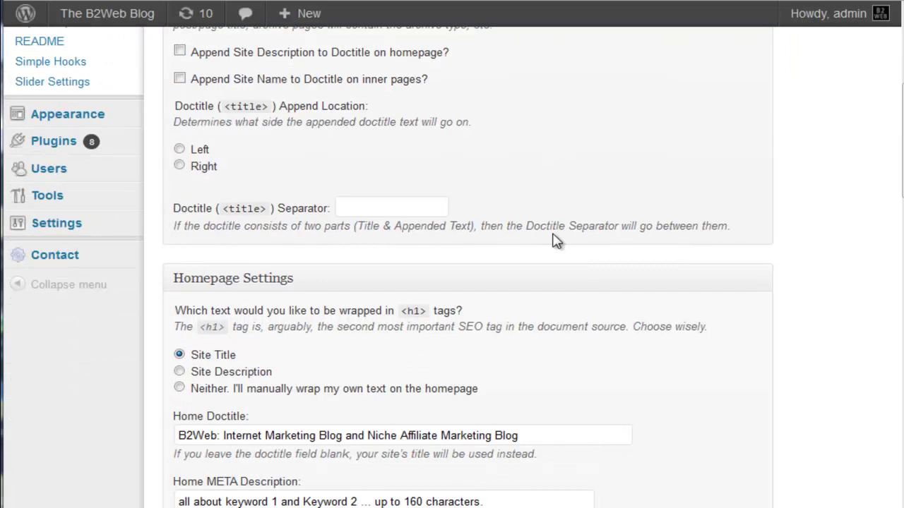
{"action": "scroll", "coordinate": [556, 241], "scroll_direction": "up", "scroll_amount": 3}
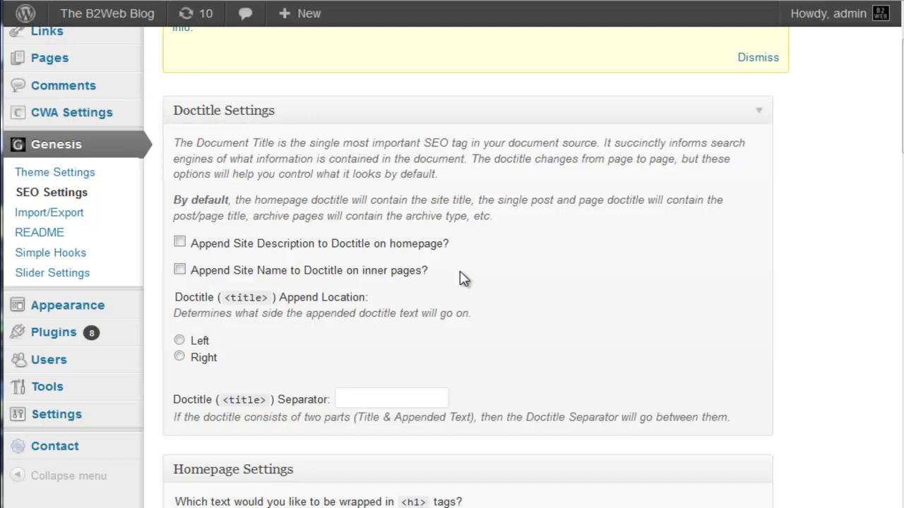
{"action": "scroll", "coordinate": [535, 281], "scroll_direction": "down", "scroll_amount": 2}
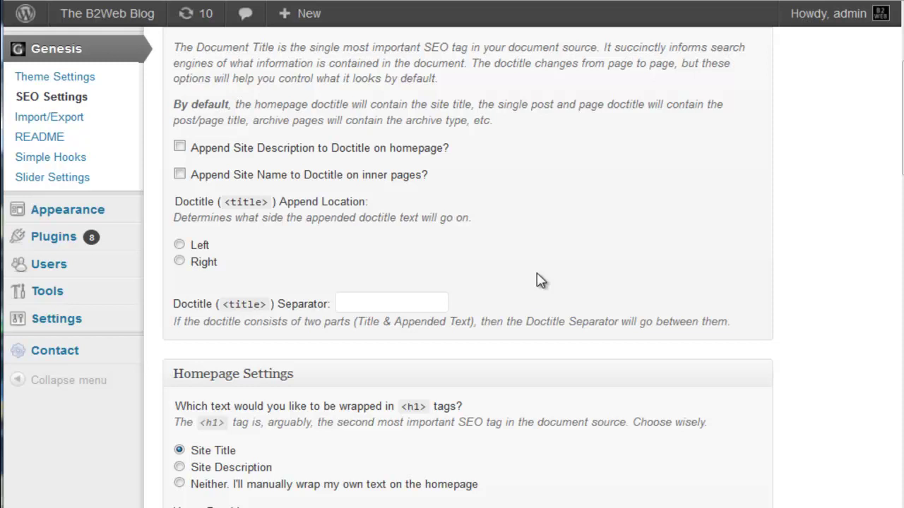
{"action": "scroll", "coordinate": [536, 279], "scroll_direction": "down", "scroll_amount": 6}
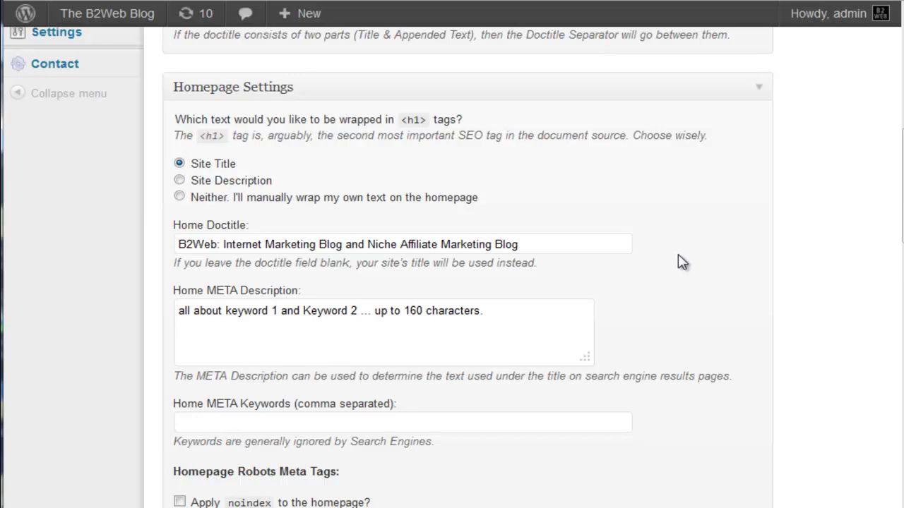
- Scroll the remaining SEO sections to Save Settings, then go to Appearance > Menus
{"action": "scroll", "coordinate": [681, 261], "scroll_direction": "down", "scroll_amount": 4}
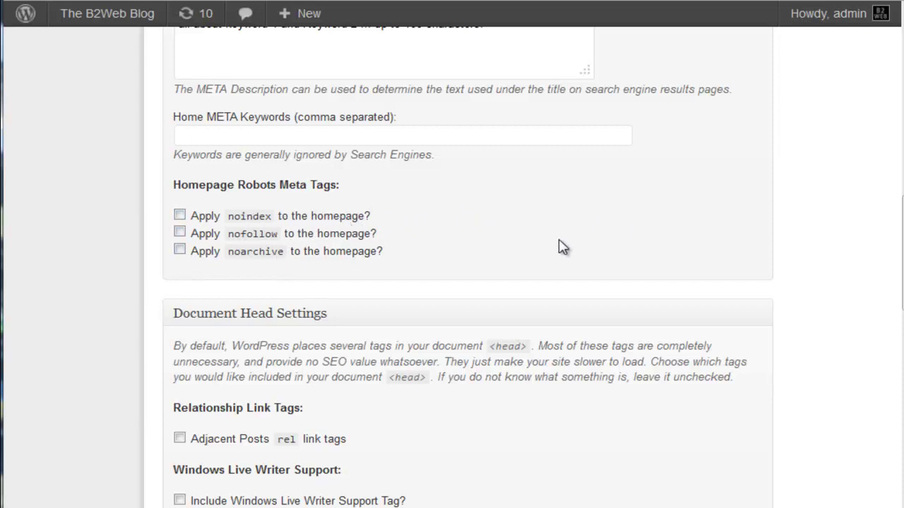
{"action": "scroll", "coordinate": [562, 246], "scroll_direction": "down", "scroll_amount": 4}
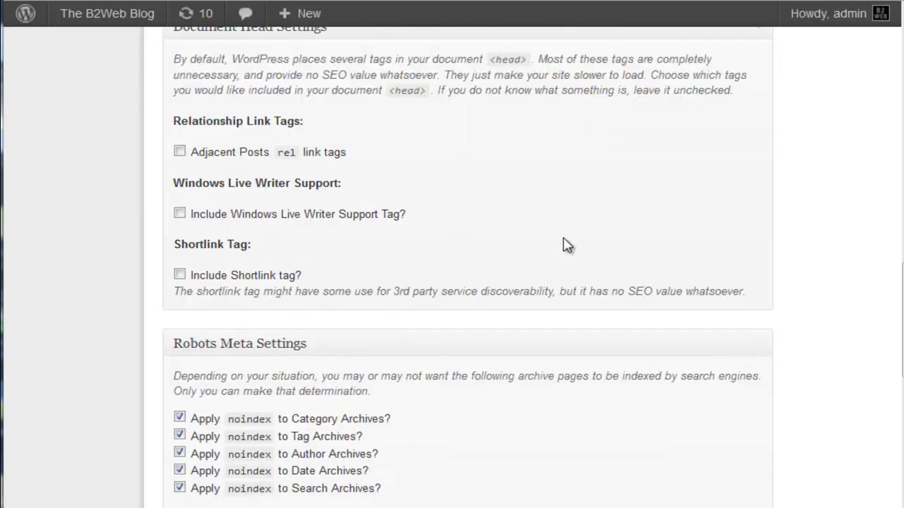
{"action": "scroll", "coordinate": [567, 245], "scroll_direction": "down", "scroll_amount": 4}
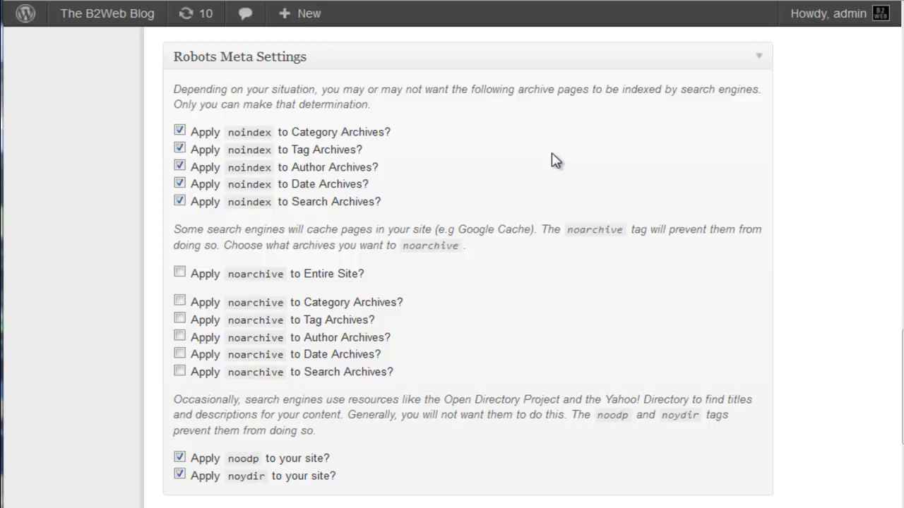
{"action": "scroll", "coordinate": [553, 160], "scroll_direction": "down", "scroll_amount": 3}
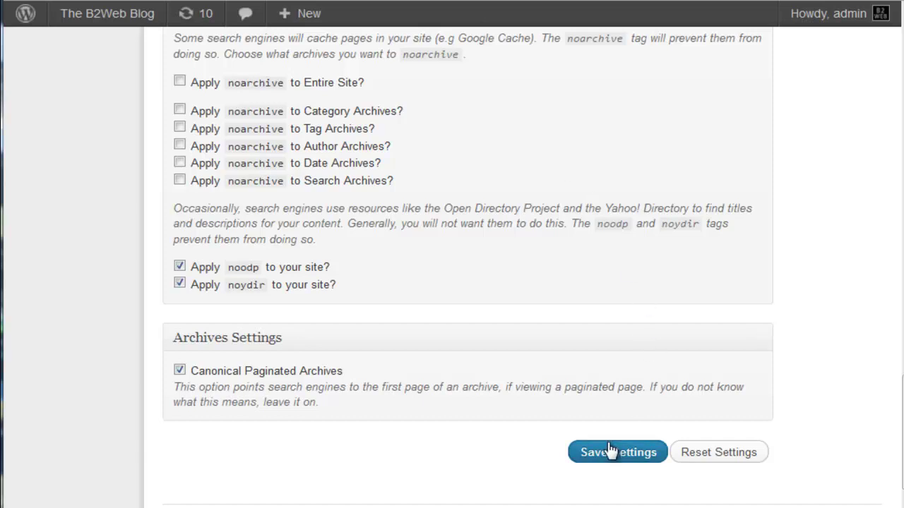
{"action": "scroll", "coordinate": [603, 341], "scroll_direction": "up", "scroll_amount": 10}
{"action": "scroll", "coordinate": [590, 324], "scroll_direction": "up", "scroll_amount": 15}
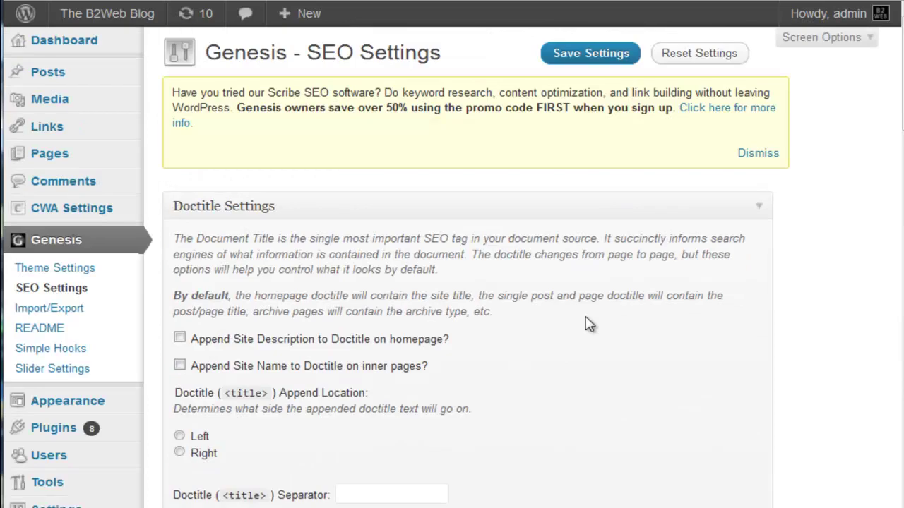
{"action": "scroll", "coordinate": [422, 257], "scroll_direction": "down", "scroll_amount": 3}
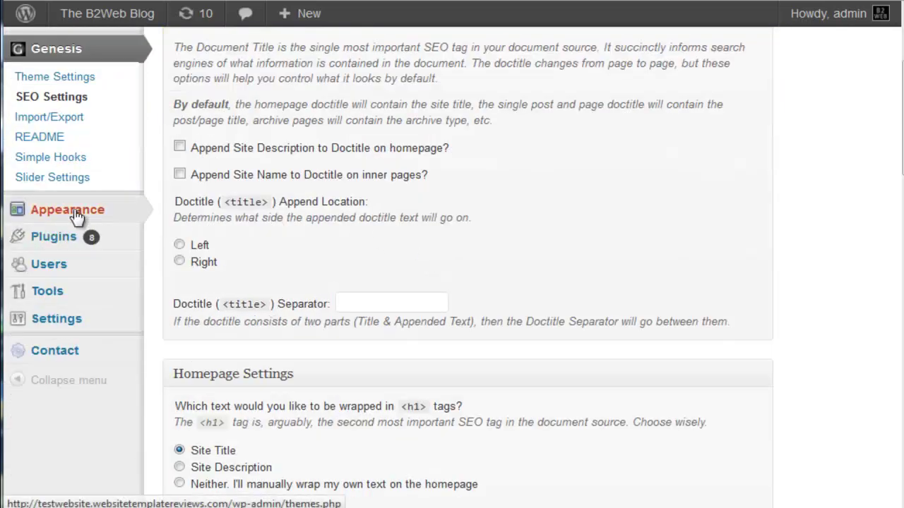
{"action": "mouse_move", "coordinate": [75, 212]}
{"action": "left_click", "coordinate": [178, 256]}
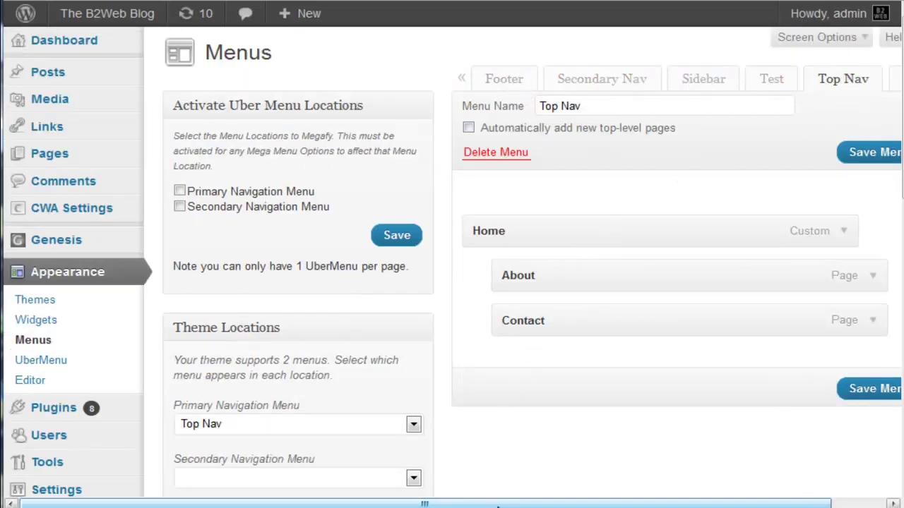
- Nest About and Contact under Home in Top Nav as Primary Navigation, leaving Secondary Navigation empty
{"action": "left_click_drag", "start_coordinate": [497, 507], "coordinate": [539, 507]}
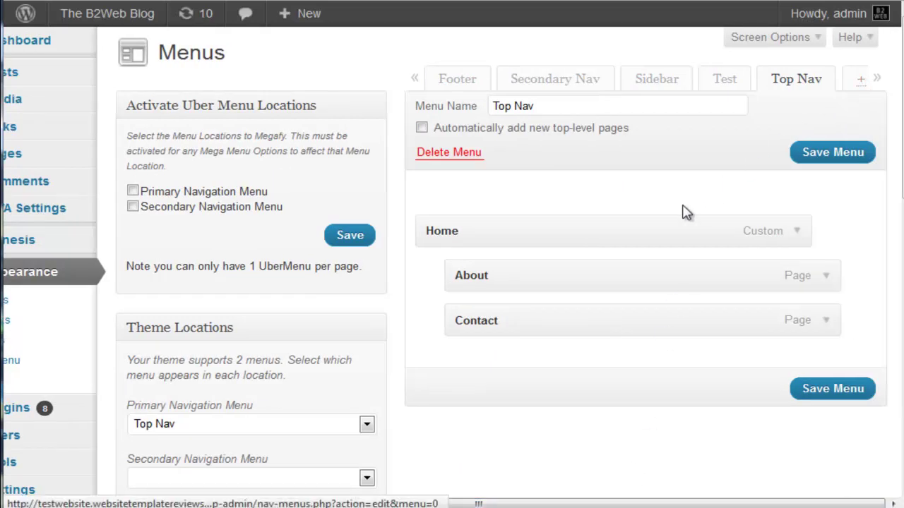
{"action": "scroll", "coordinate": [656, 214], "scroll_direction": "down", "scroll_amount": 3}
{"action": "scroll", "coordinate": [219, 88], "scroll_direction": "up", "scroll_amount": 3}
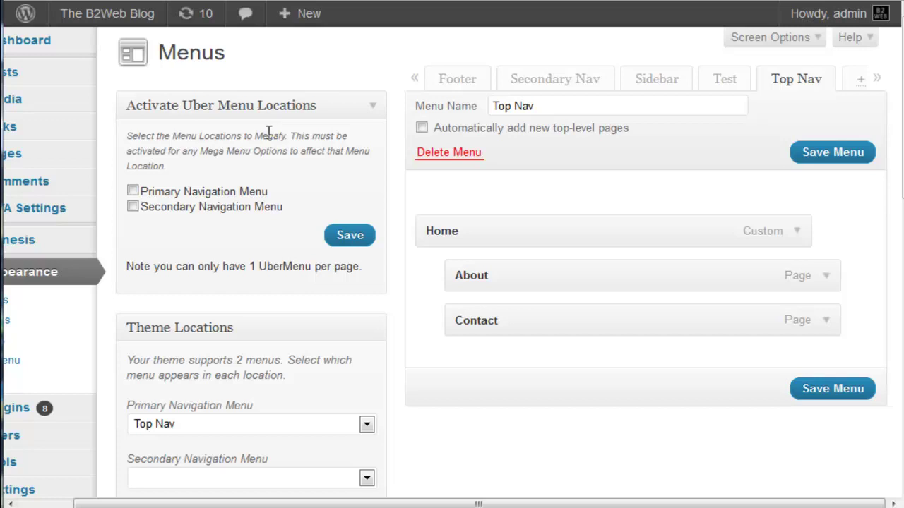
{"action": "scroll", "coordinate": [269, 150], "scroll_direction": "down", "scroll_amount": 3}
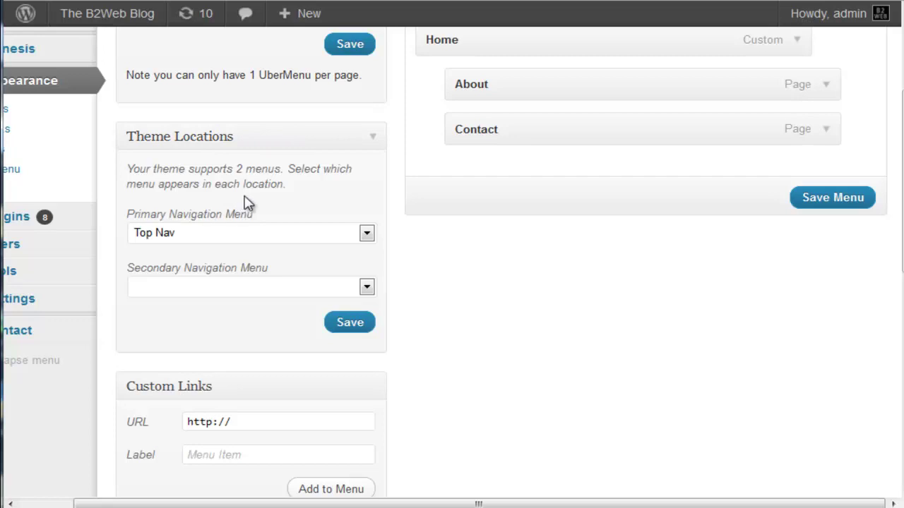
{"action": "scroll", "coordinate": [247, 204], "scroll_direction": "down", "scroll_amount": 1}
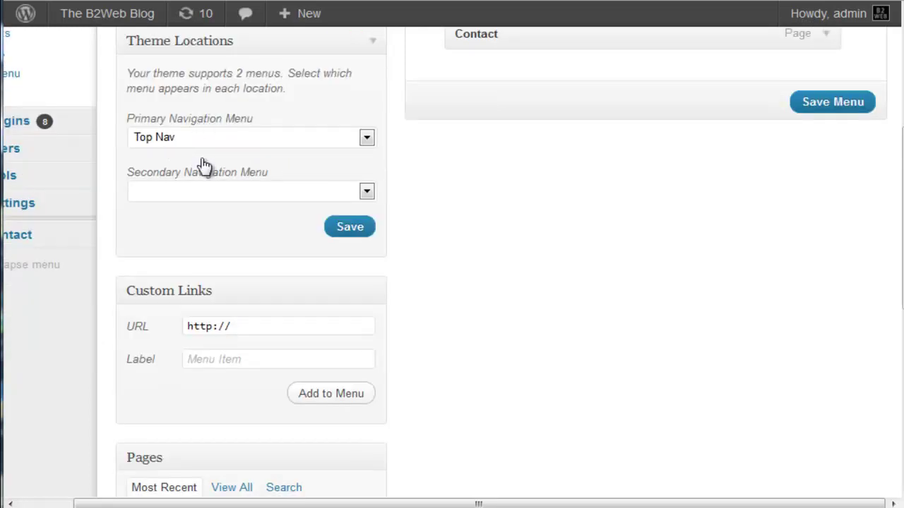
{"action": "left_click", "coordinate": [367, 191]}
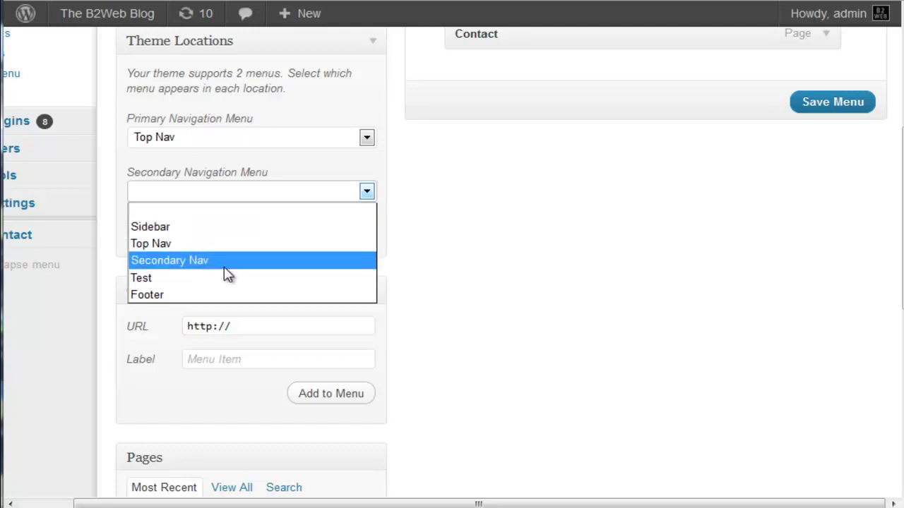
{"action": "left_click", "coordinate": [328, 167]}
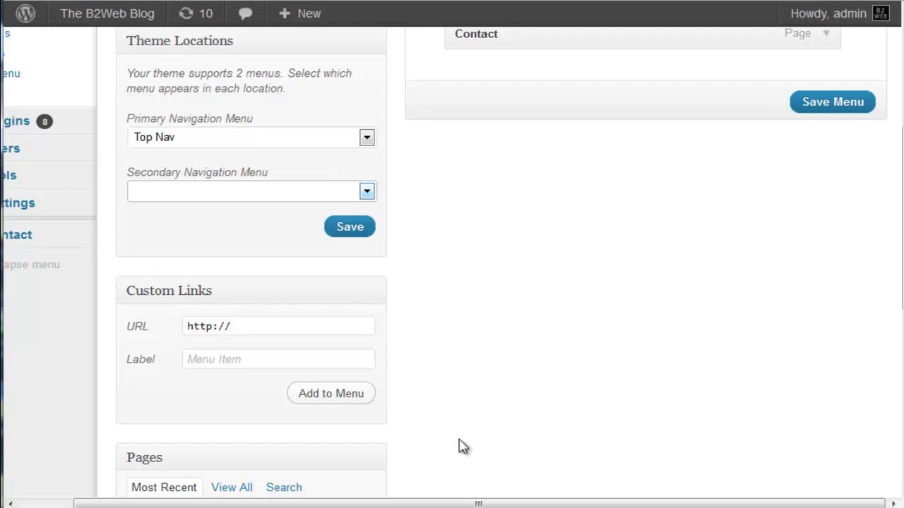
{"action": "left_click_drag", "start_coordinate": [465, 501], "coordinate": [409, 501]}
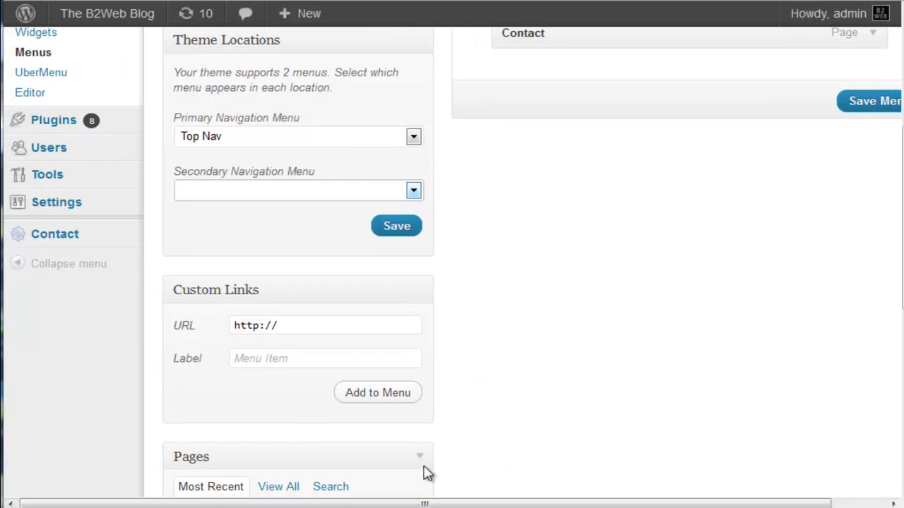
{"action": "scroll", "coordinate": [571, 227], "scroll_direction": "down", "scroll_amount": 3}
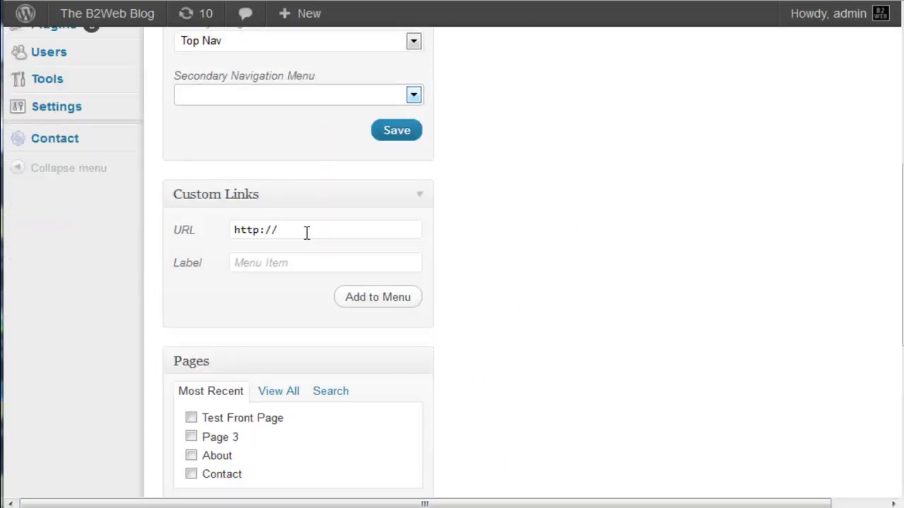
{"action": "scroll", "coordinate": [559, 235], "scroll_direction": "up", "scroll_amount": 5}
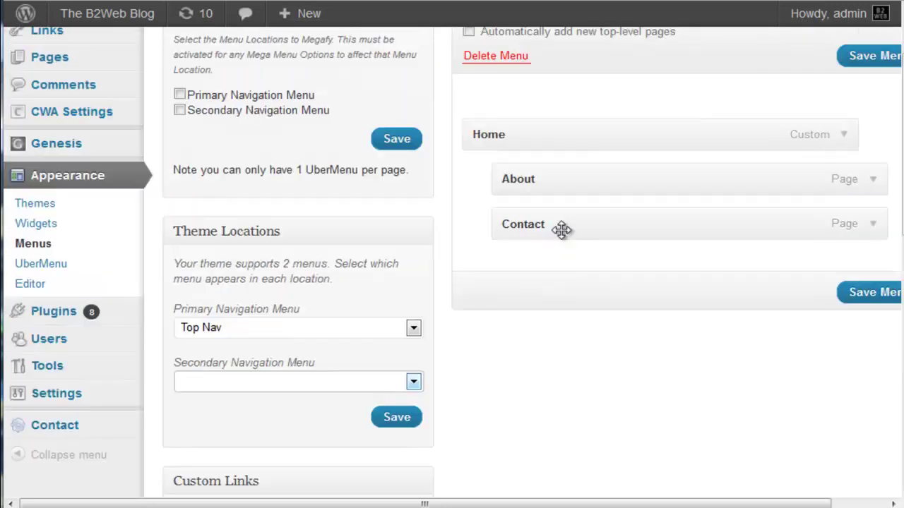
{"action": "scroll", "coordinate": [559, 235], "scroll_direction": "up", "scroll_amount": 3}
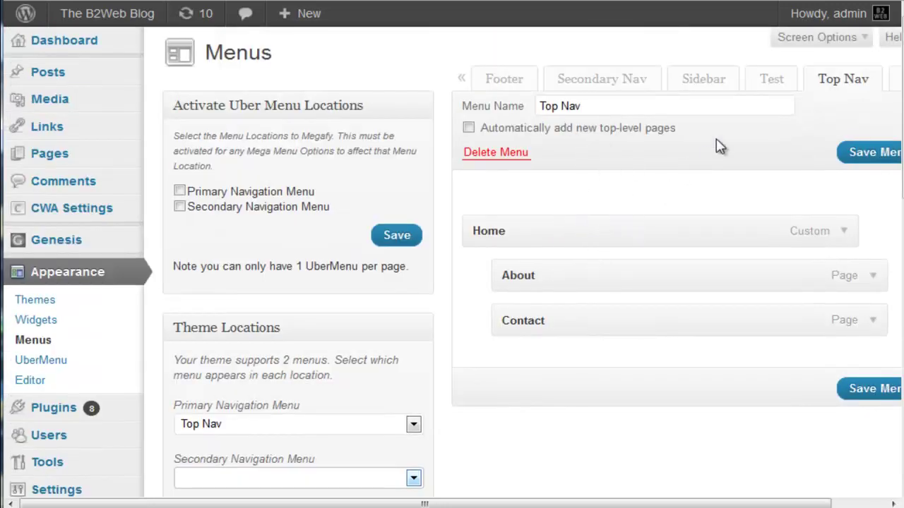
- Switch to the Sidebar menu and review its My Business, Personal and Fun Stuff category items
{"action": "left_click", "coordinate": [702, 85]}
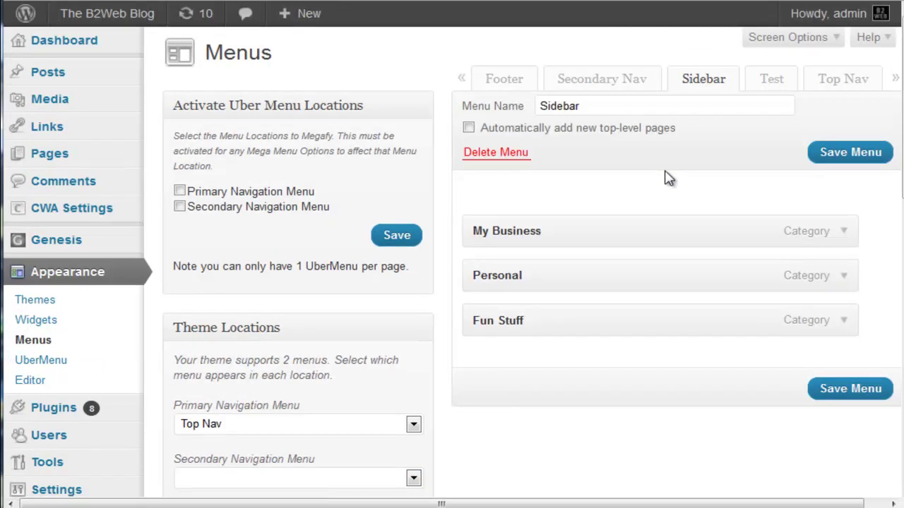
{"action": "scroll", "coordinate": [667, 178], "scroll_direction": "down", "scroll_amount": 6}
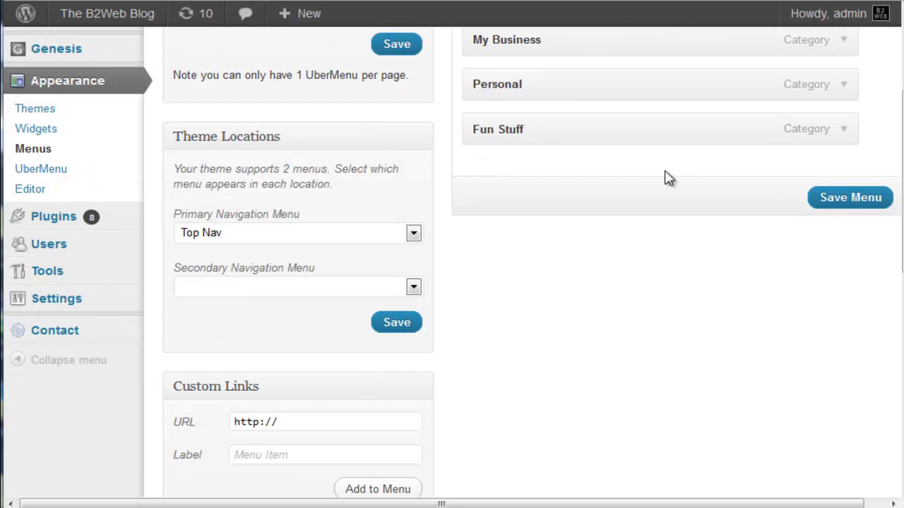
{"action": "scroll", "coordinate": [667, 175], "scroll_direction": "up", "scroll_amount": 3}
{"action": "scroll", "coordinate": [642, 99], "scroll_direction": "up", "scroll_amount": 4}
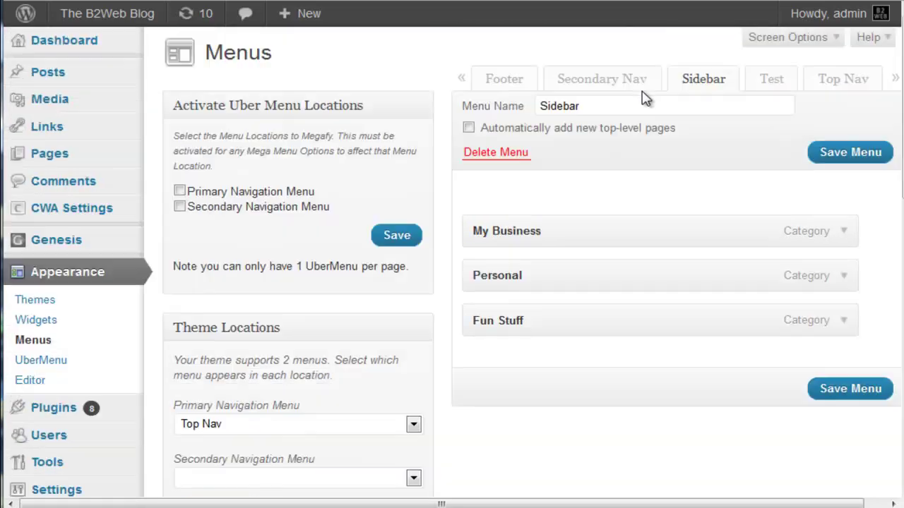
{"action": "scroll", "coordinate": [664, 158], "scroll_direction": "down", "scroll_amount": 6}
{"action": "scroll", "coordinate": [667, 159], "scroll_direction": "down", "scroll_amount": 3}
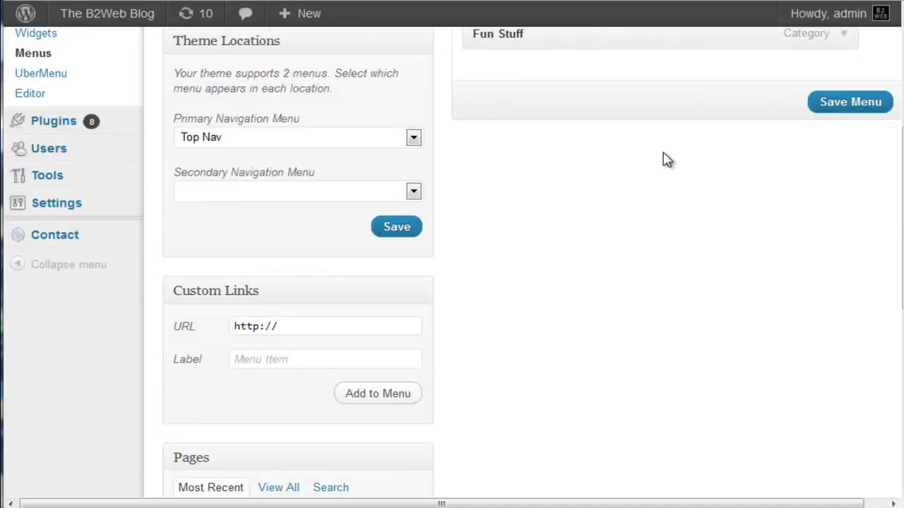
{"action": "scroll", "coordinate": [668, 159], "scroll_direction": "down", "scroll_amount": 11}
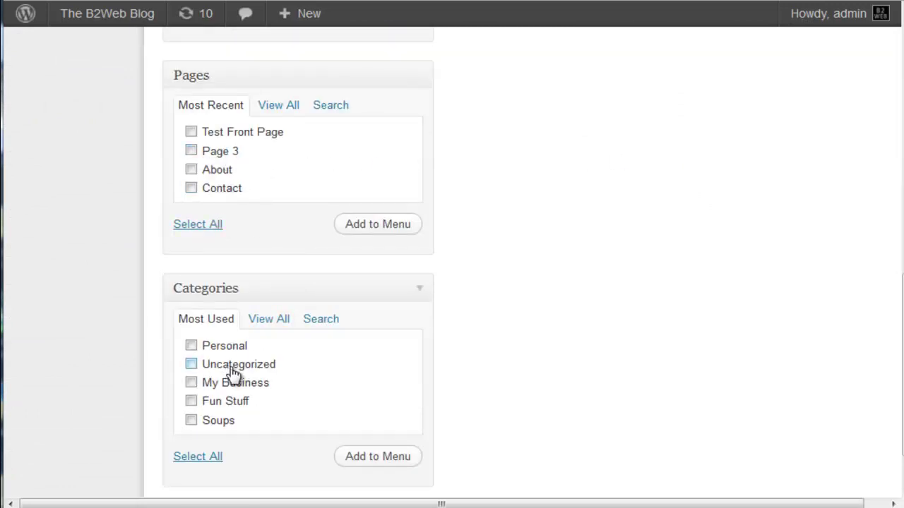
{"action": "scroll", "coordinate": [601, 237], "scroll_direction": "down", "scroll_amount": 2}
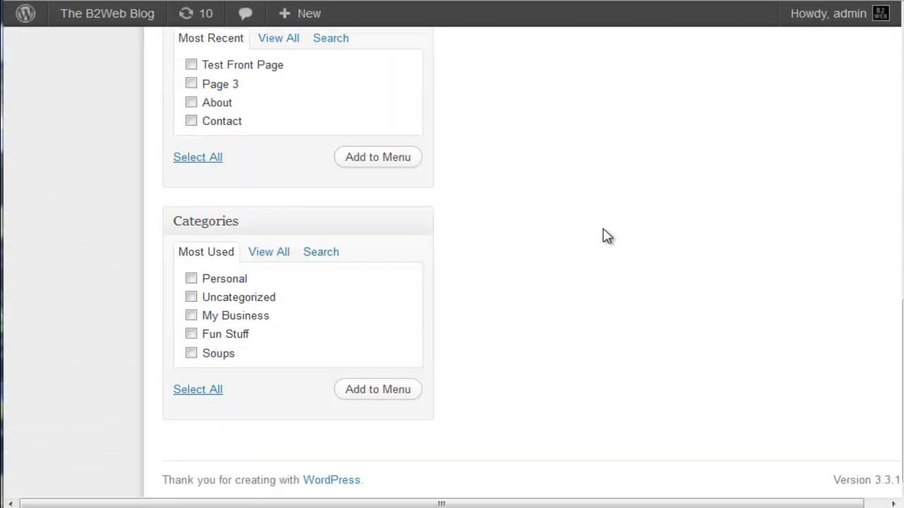
{"action": "scroll", "coordinate": [604, 236], "scroll_direction": "up", "scroll_amount": 19}
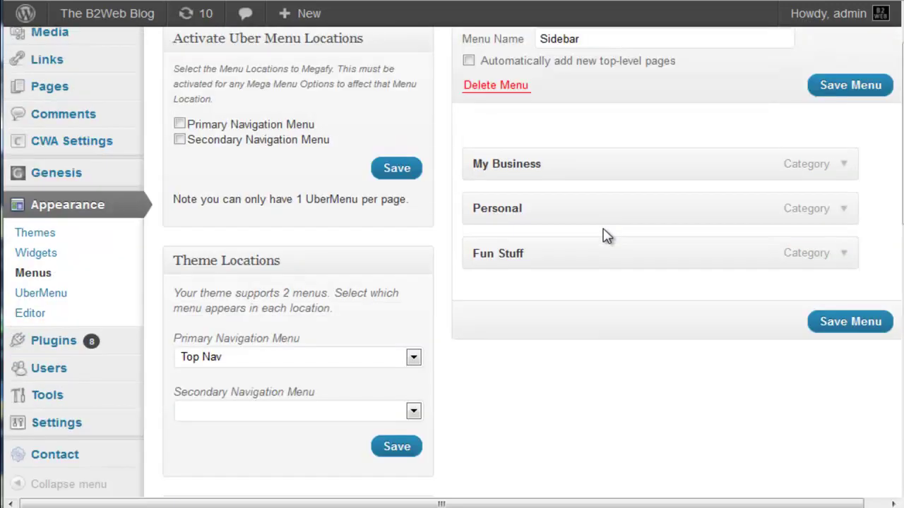
- Go to Appearance > Widgets and expand the Page Title widget area
{"action": "left_click", "coordinate": [32, 255]}
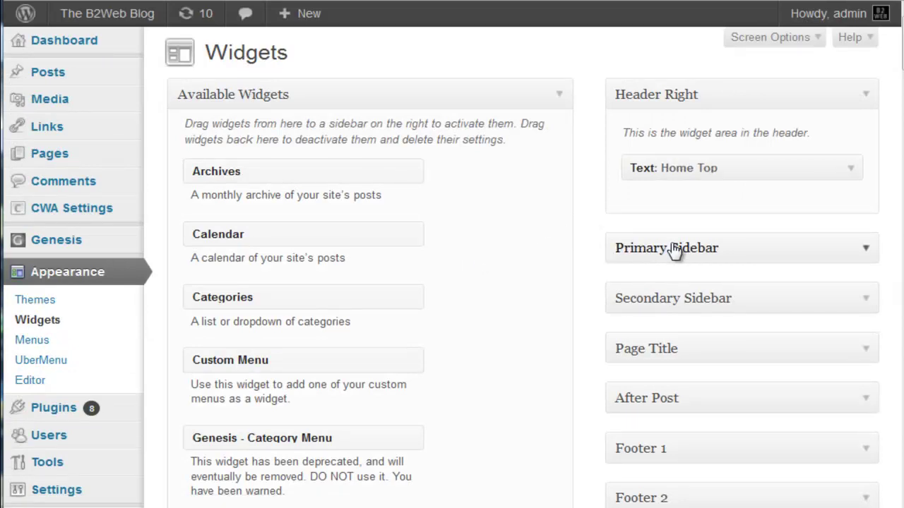
{"action": "left_click", "coordinate": [868, 355]}
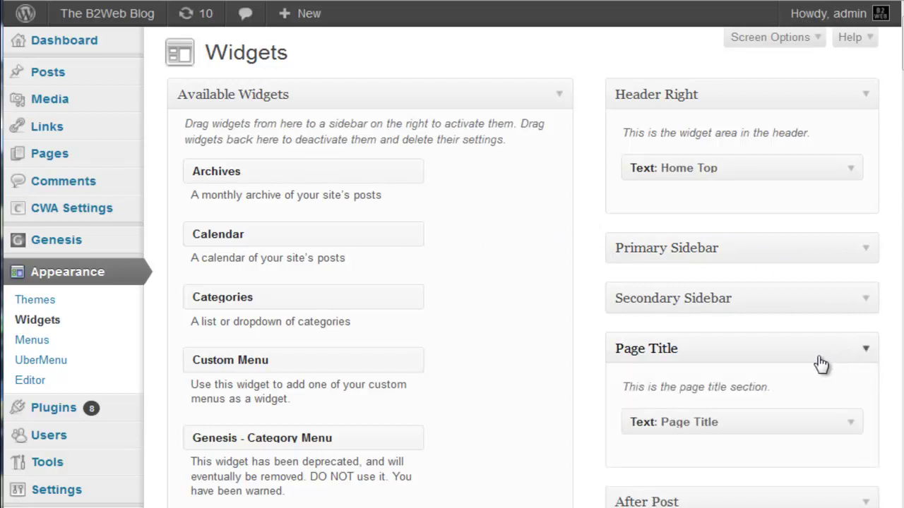
{"action": "scroll", "coordinate": [819, 356], "scroll_direction": "down", "scroll_amount": 3}
- Inspect the Text: Page Title widget's settings, then collapse it again
{"action": "left_click", "coordinate": [849, 336]}
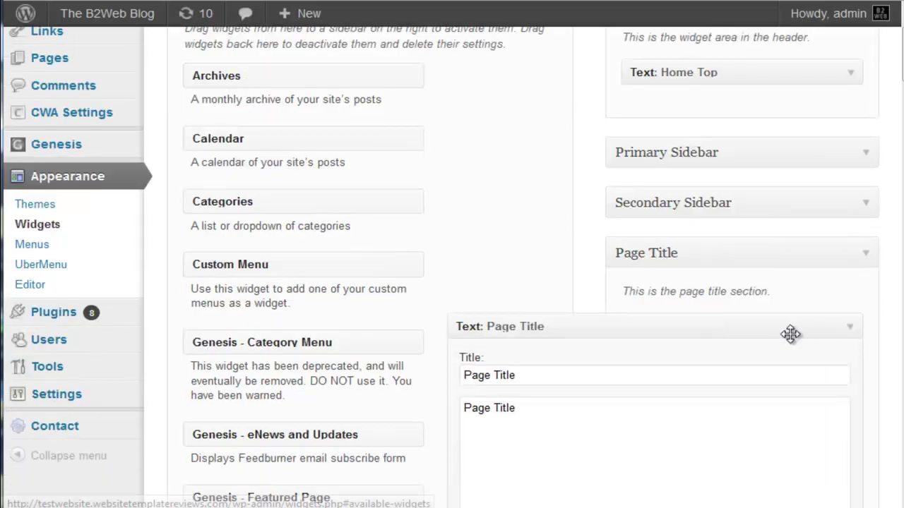
{"action": "scroll", "coordinate": [783, 336], "scroll_direction": "down", "scroll_amount": 8}
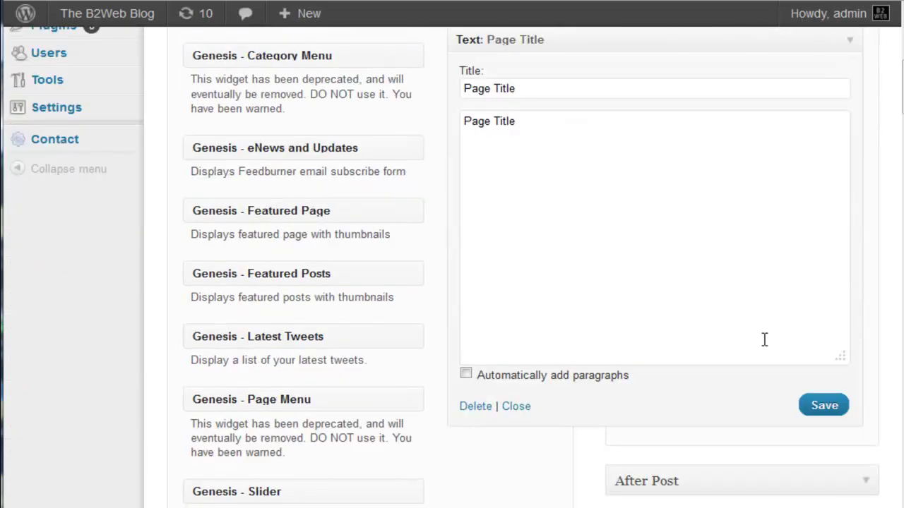
{"action": "scroll", "coordinate": [764, 339], "scroll_direction": "up", "scroll_amount": 10}
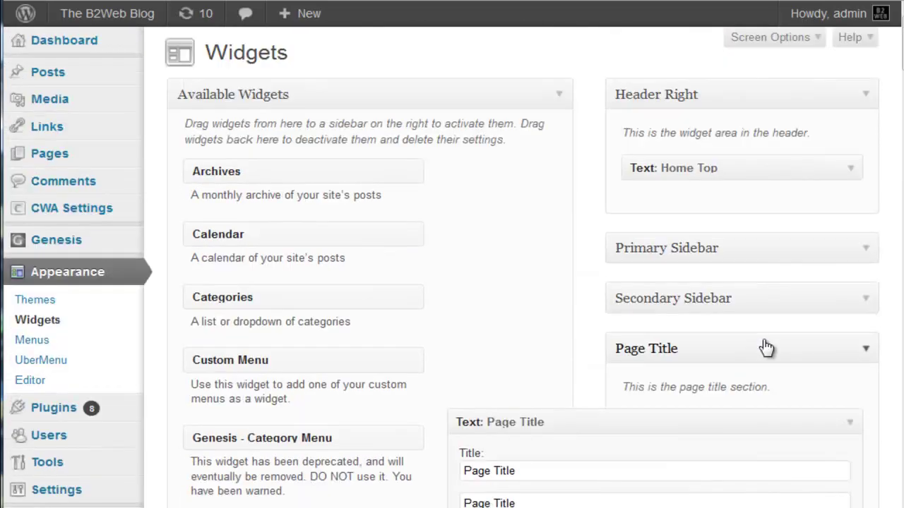
{"action": "scroll", "coordinate": [765, 341], "scroll_direction": "down", "scroll_amount": 3}
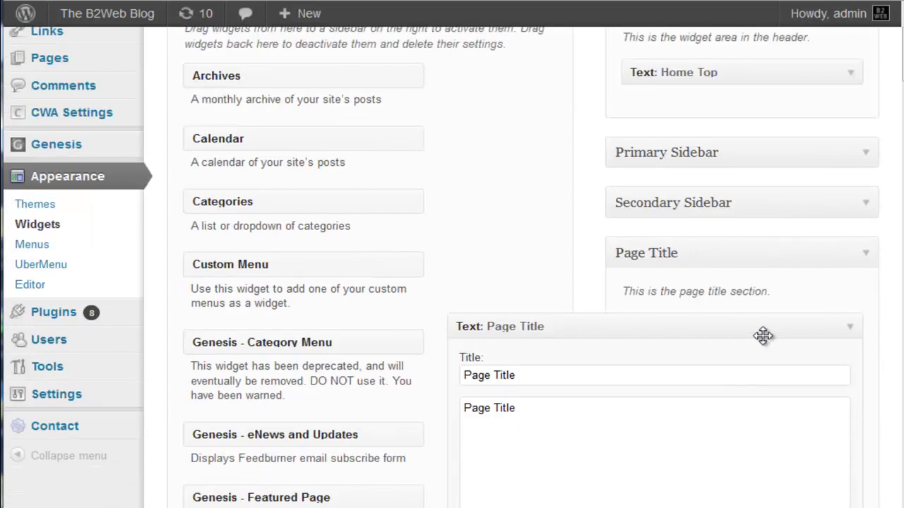
{"action": "scroll", "coordinate": [763, 336], "scroll_direction": "down", "scroll_amount": 3}
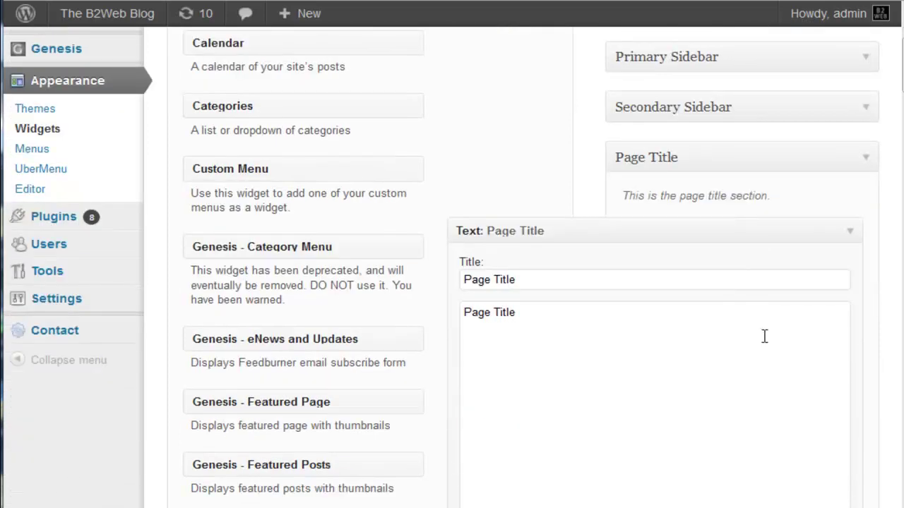
{"action": "left_click", "coordinate": [849, 232]}
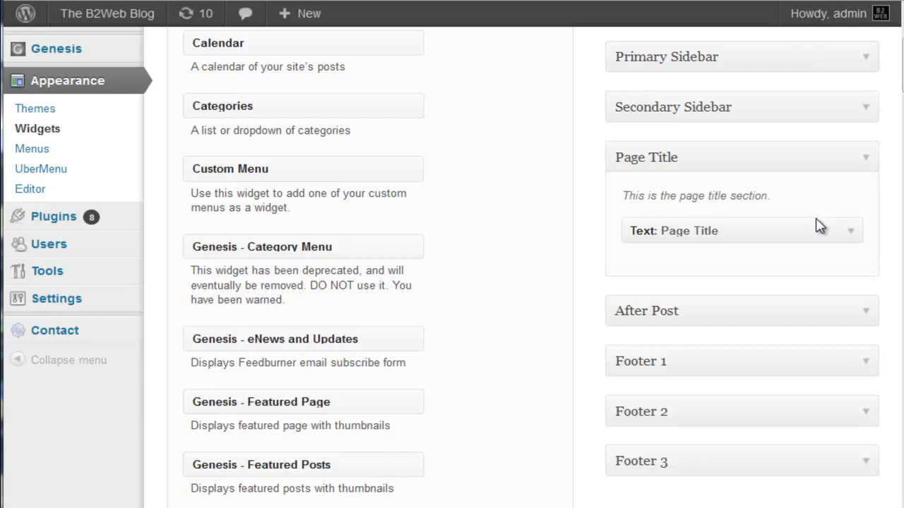
- Expand the After Post, Footer 1, Footer 2 and Footer 3 widget areas to show they're empty
{"action": "left_click", "coordinate": [867, 316]}
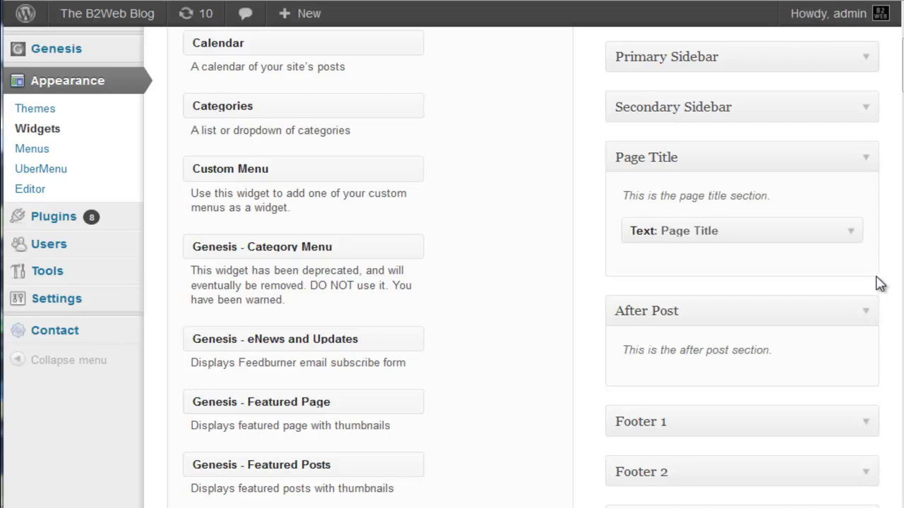
{"action": "scroll", "coordinate": [877, 282], "scroll_direction": "down", "scroll_amount": 3}
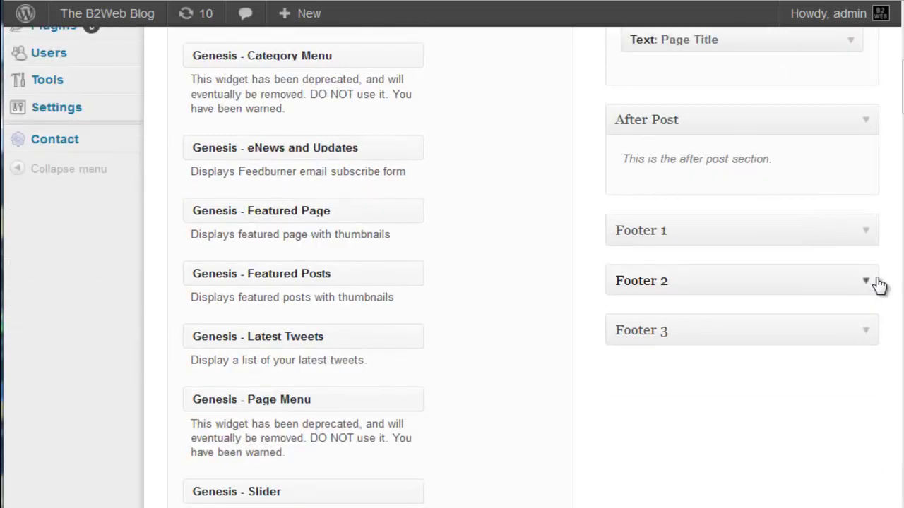
{"action": "left_click", "coordinate": [868, 240]}
{"action": "left_click", "coordinate": [868, 350]}
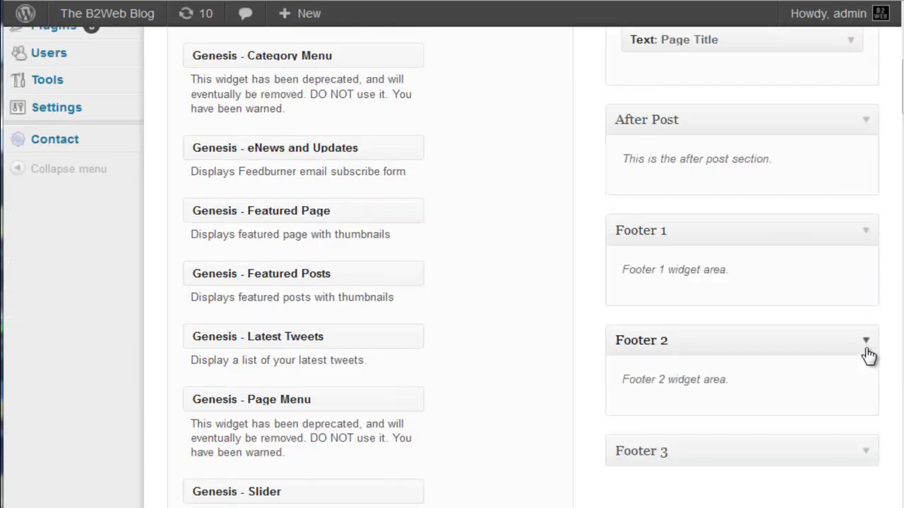
{"action": "left_click", "coordinate": [865, 458]}
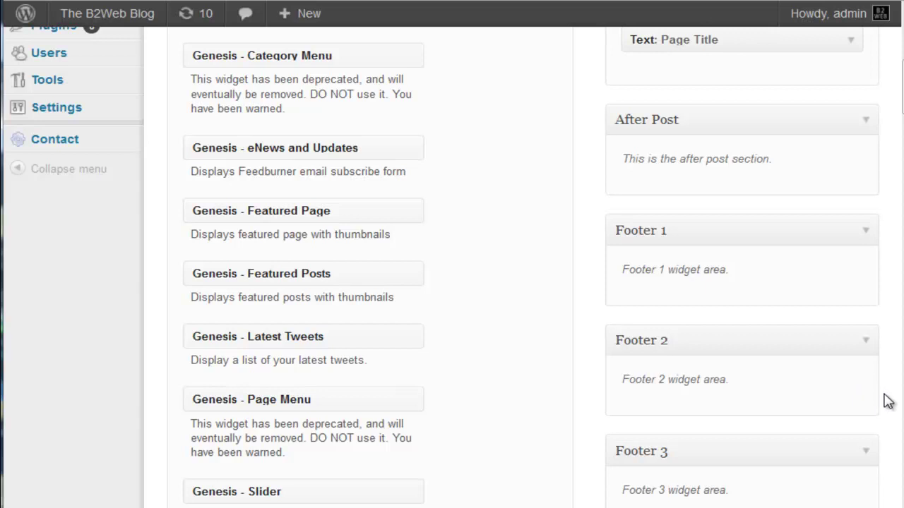
{"action": "scroll", "coordinate": [888, 401], "scroll_direction": "up", "scroll_amount": 5}
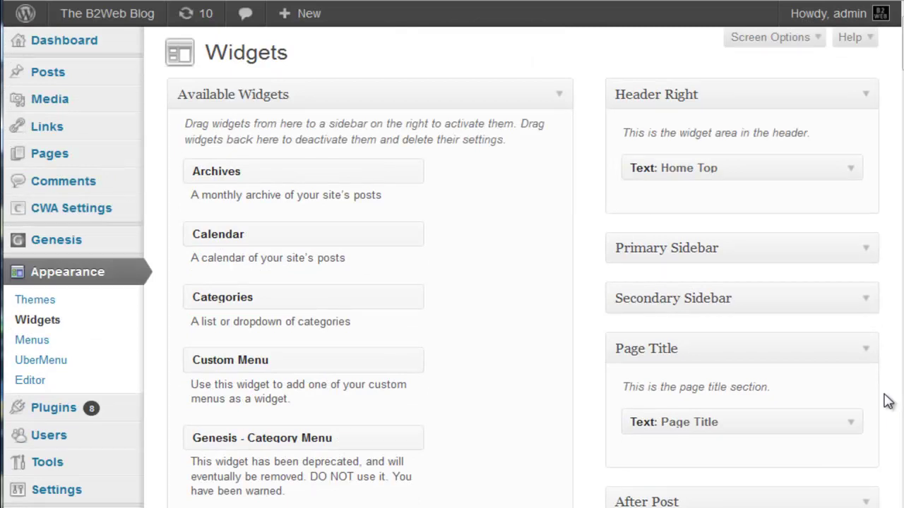
{"action": "scroll", "coordinate": [888, 401], "scroll_direction": "down", "scroll_amount": 1}
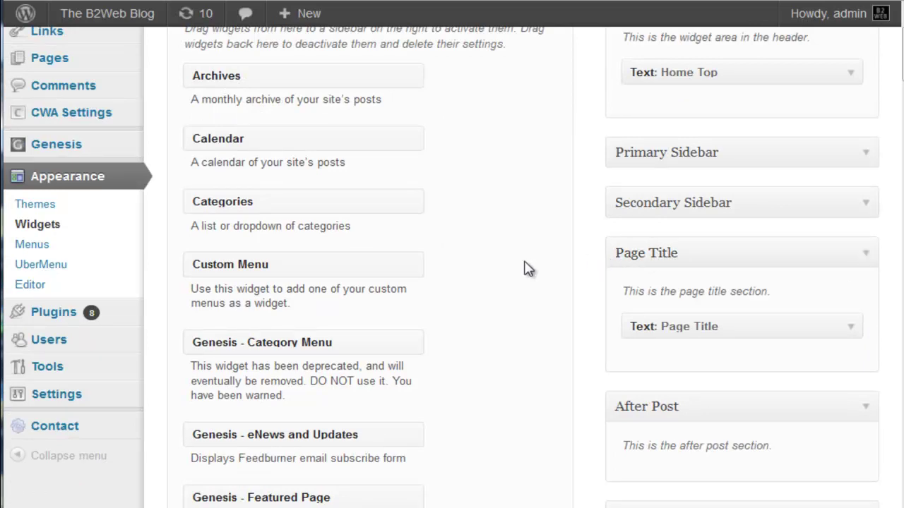
{"action": "scroll", "coordinate": [525, 268], "scroll_direction": "up", "scroll_amount": 2}
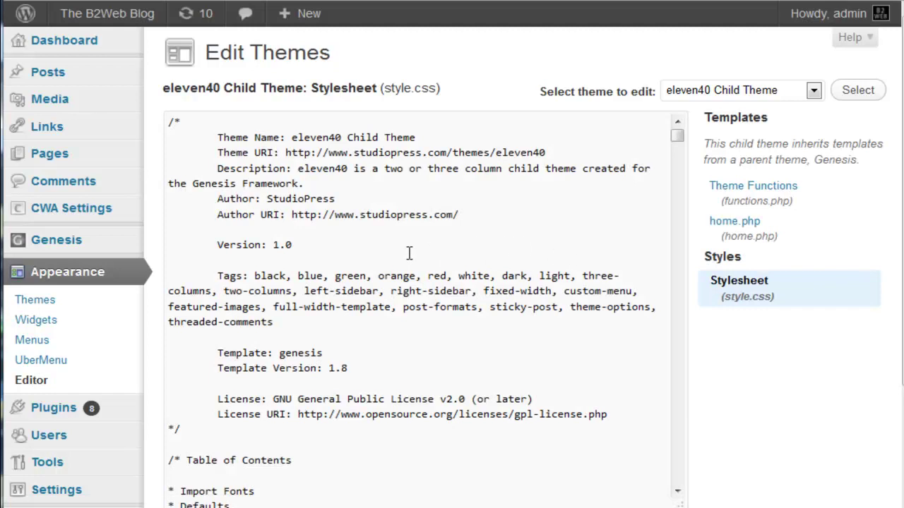
- Scroll style.css to its Table of Contents, listing Import Fonts through Sticky Posts
{"action": "scroll", "coordinate": [440, 240], "scroll_direction": "down", "scroll_amount": 3}
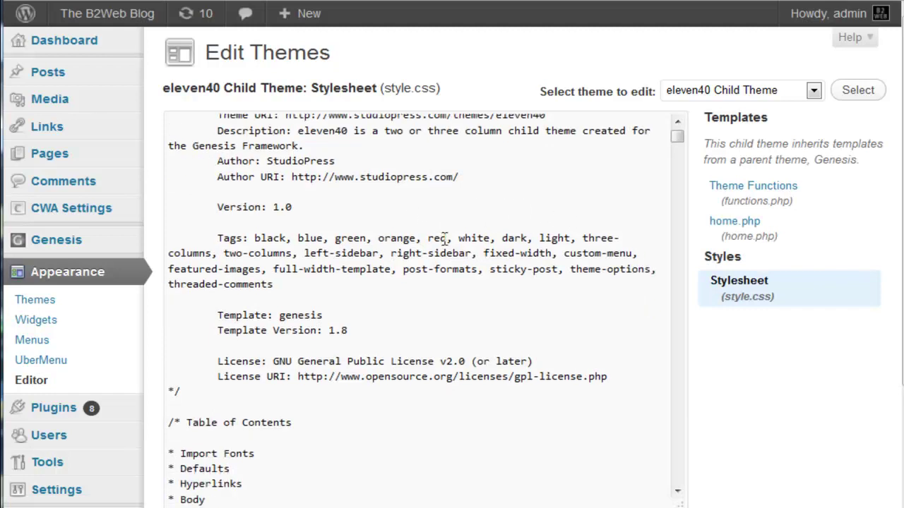
{"action": "scroll", "coordinate": [444, 239], "scroll_direction": "down", "scroll_amount": 4}
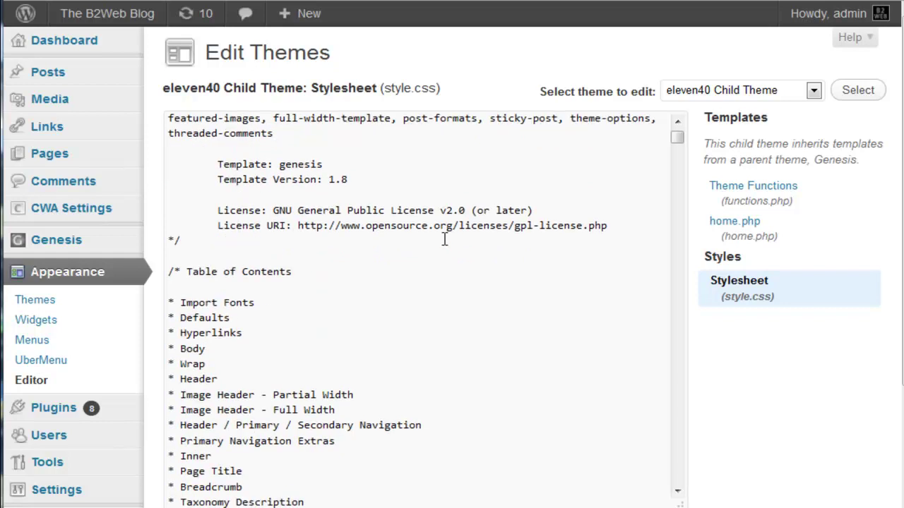
{"action": "scroll", "coordinate": [444, 239], "scroll_direction": "down", "scroll_amount": 1}
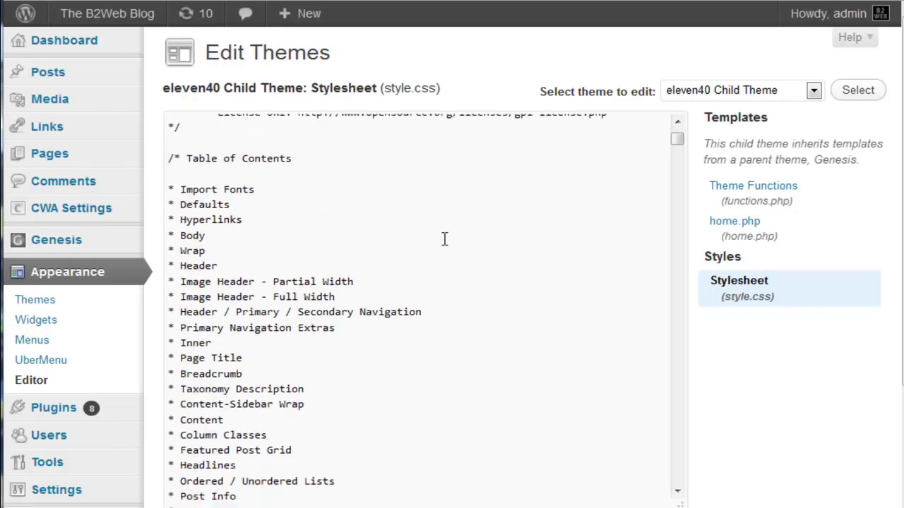
{"action": "scroll", "coordinate": [444, 239], "scroll_direction": "down", "scroll_amount": 1}
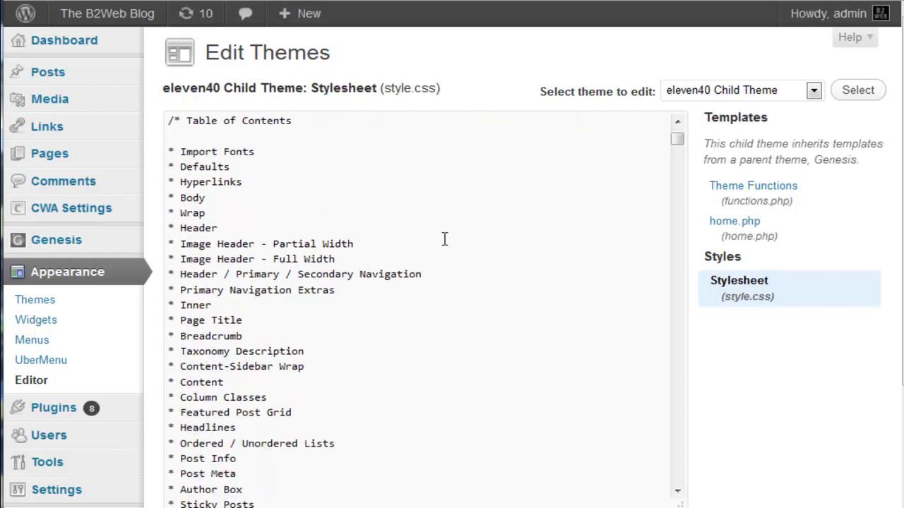